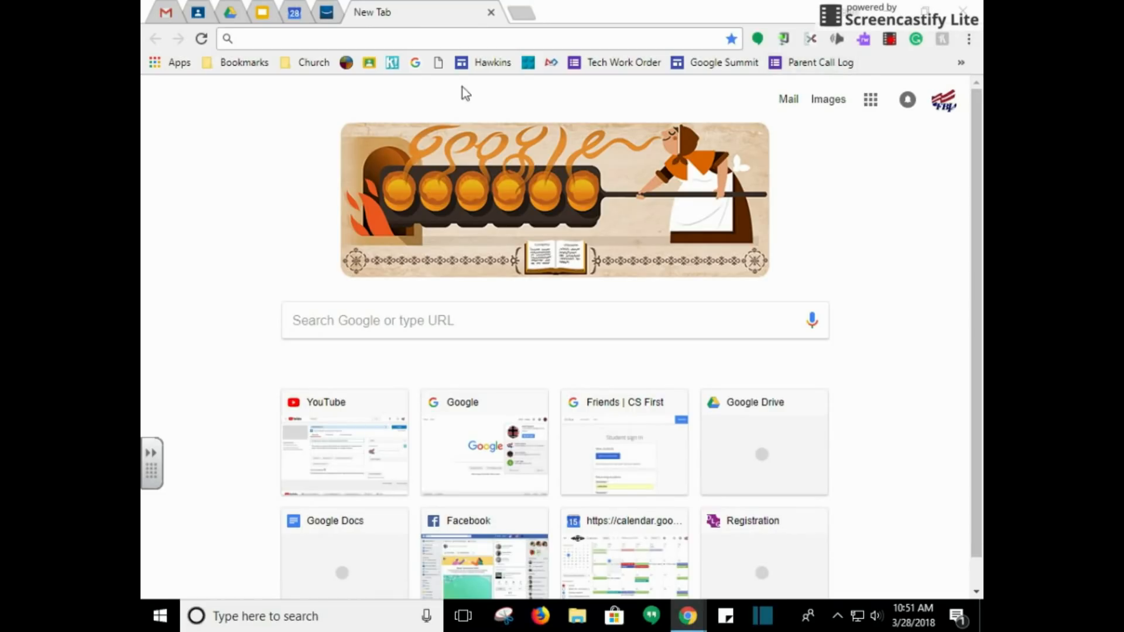
Step: Switch to Google Drive and open the My Sheets folder inside the Google Lessons folder
left_click(233, 16)
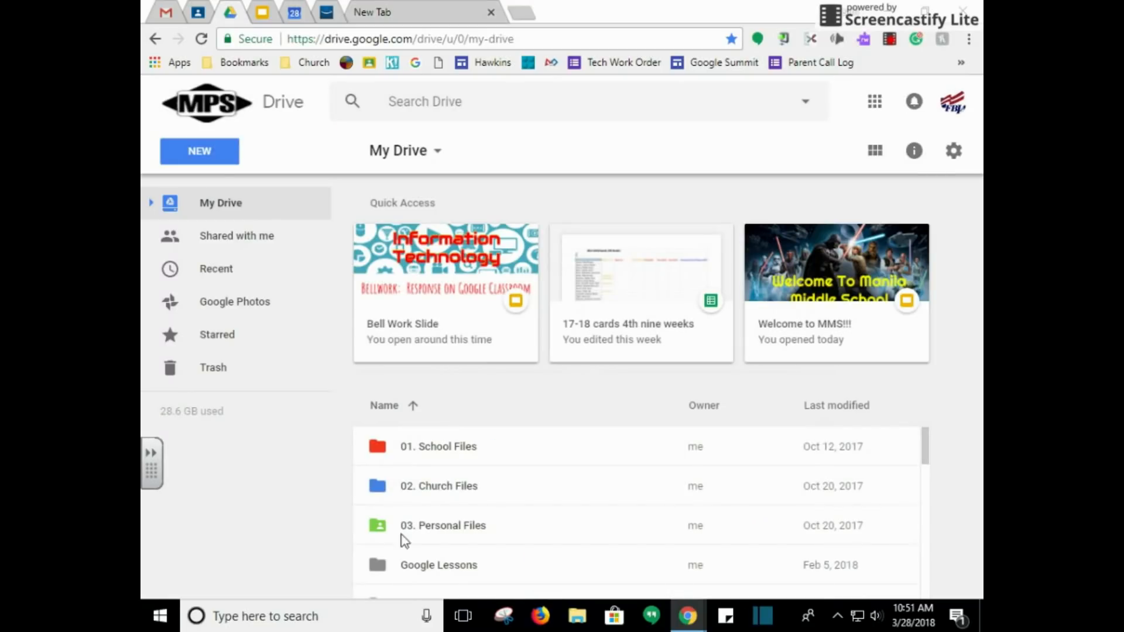
left_click(451, 565)
double_click(451, 565)
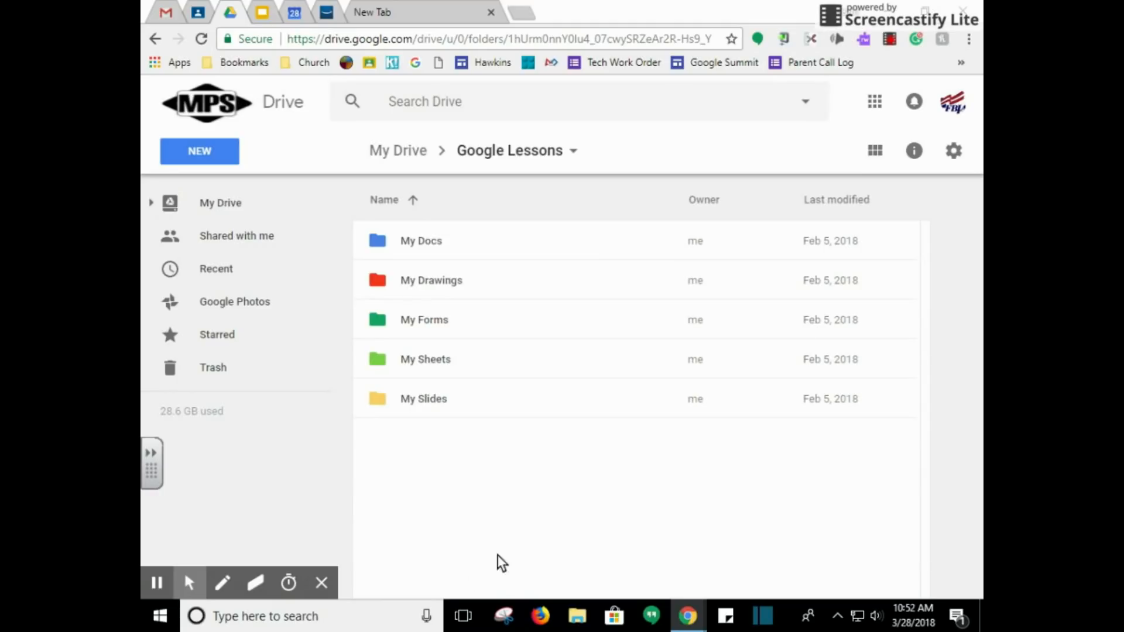
double_click(431, 362)
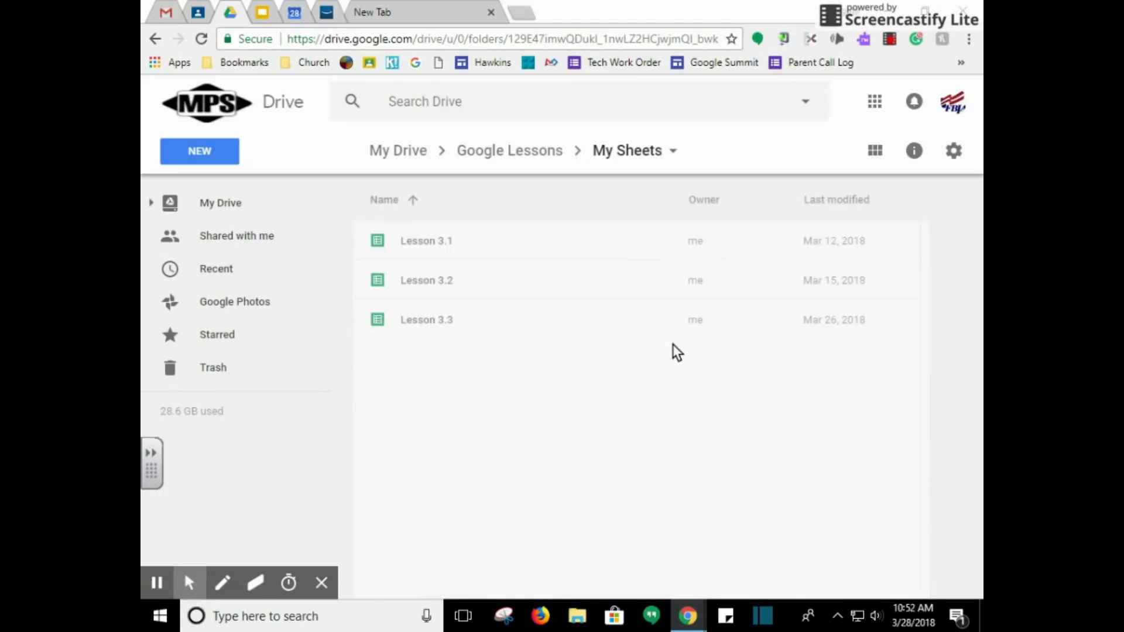
Step: Create a new Google Sheets spreadsheet in the My Sheets folder and name it Lesson 3.4
left_click(202, 159)
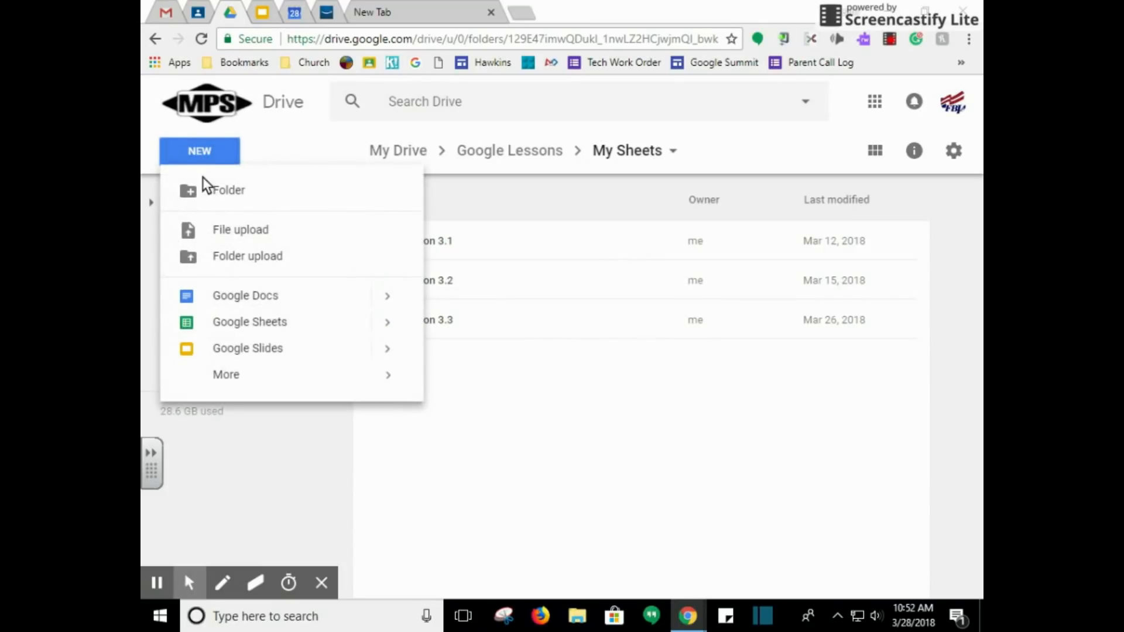
left_click(239, 328)
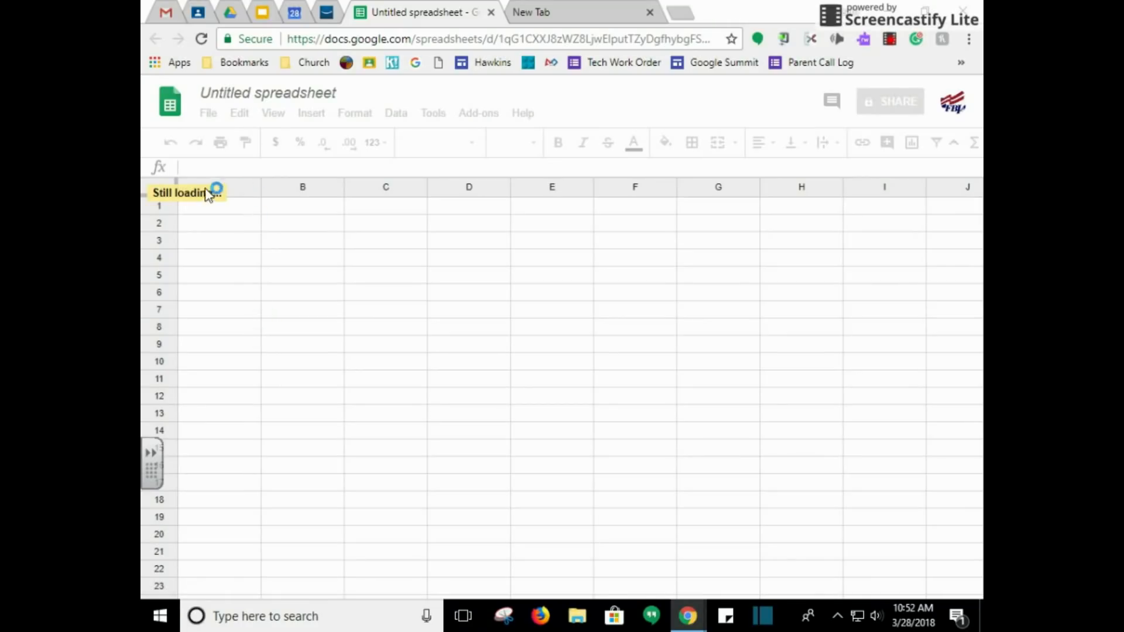
left_click(261, 92)
triple_click(261, 91)
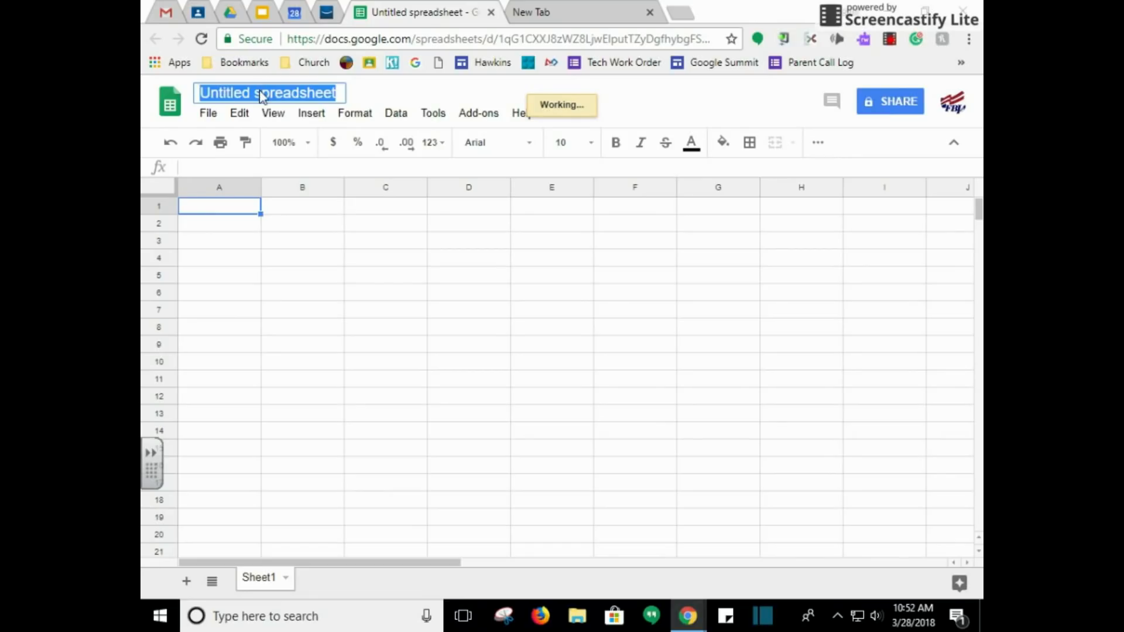
type("Lesson ")
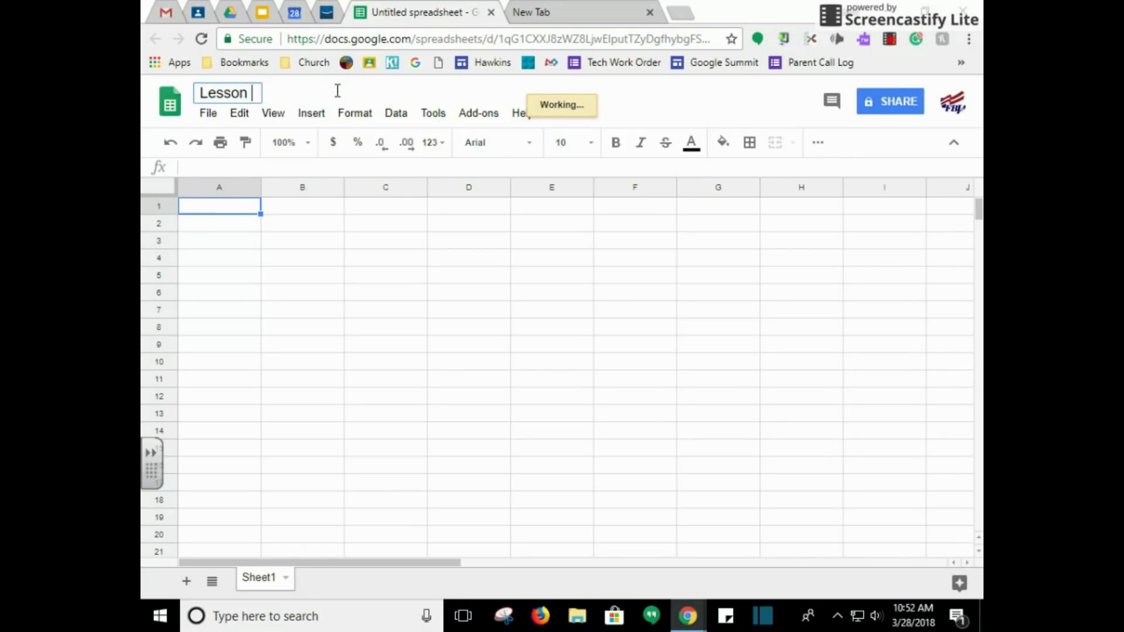
type("3.4")
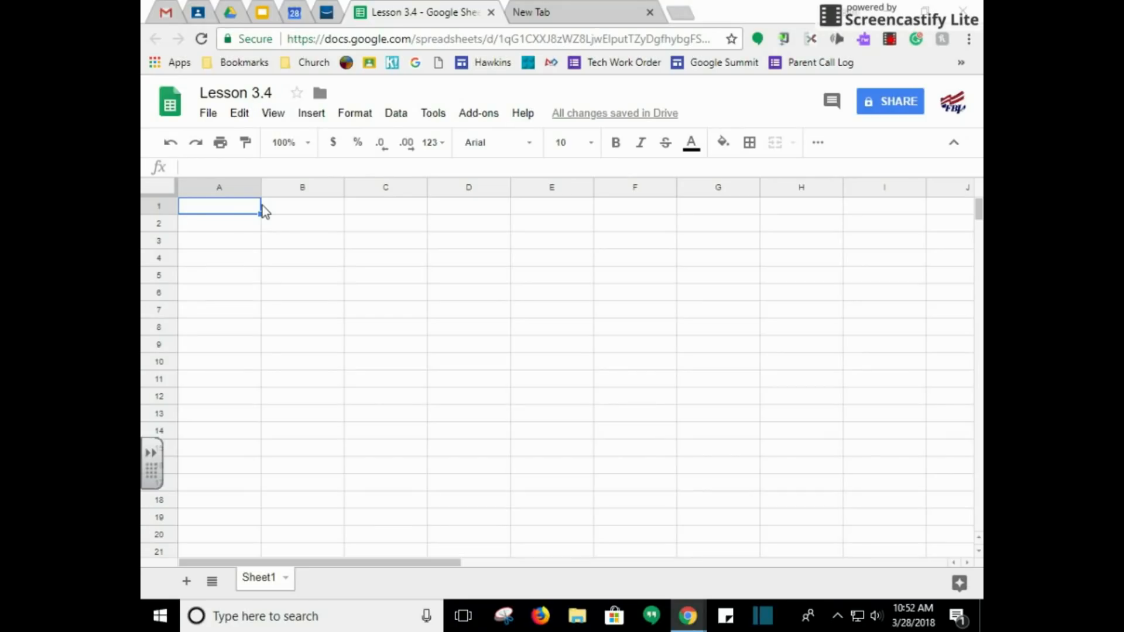
Step: Enter the title Schools I'm Considering in cell A1, leaving row 2 blank
type("Sch")
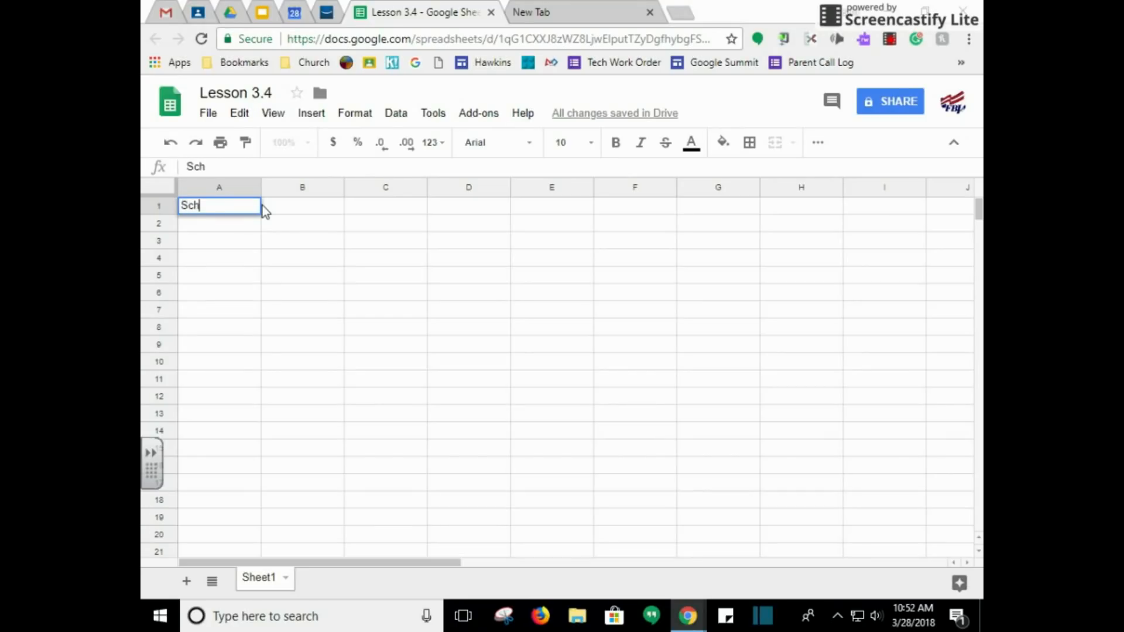
type("ools I'm Considering")
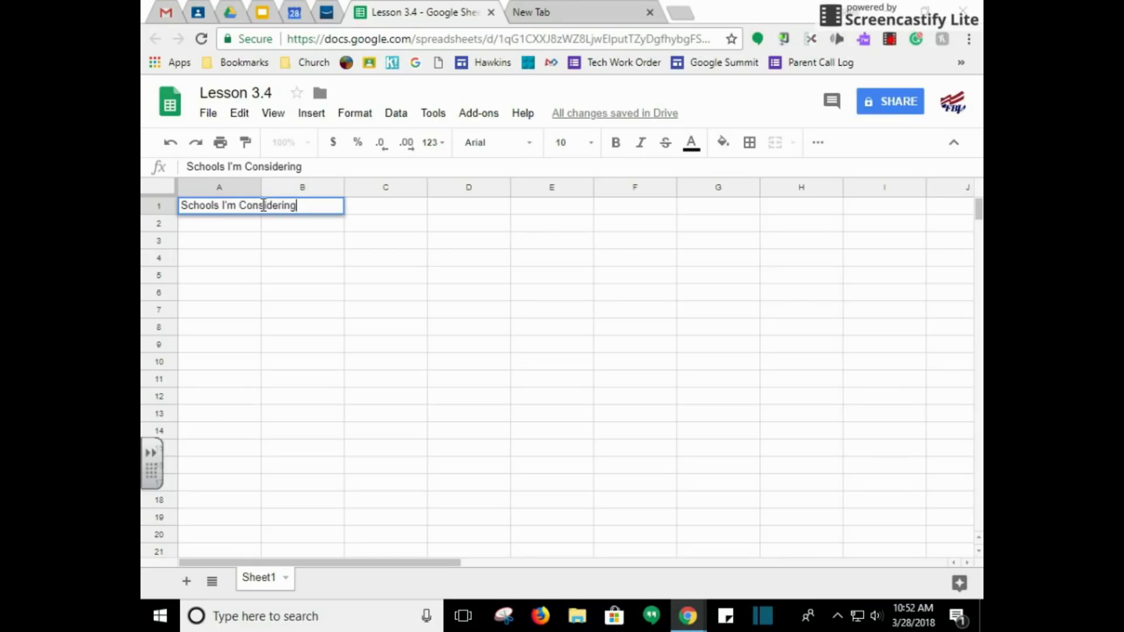
key("Return")
key("Return")
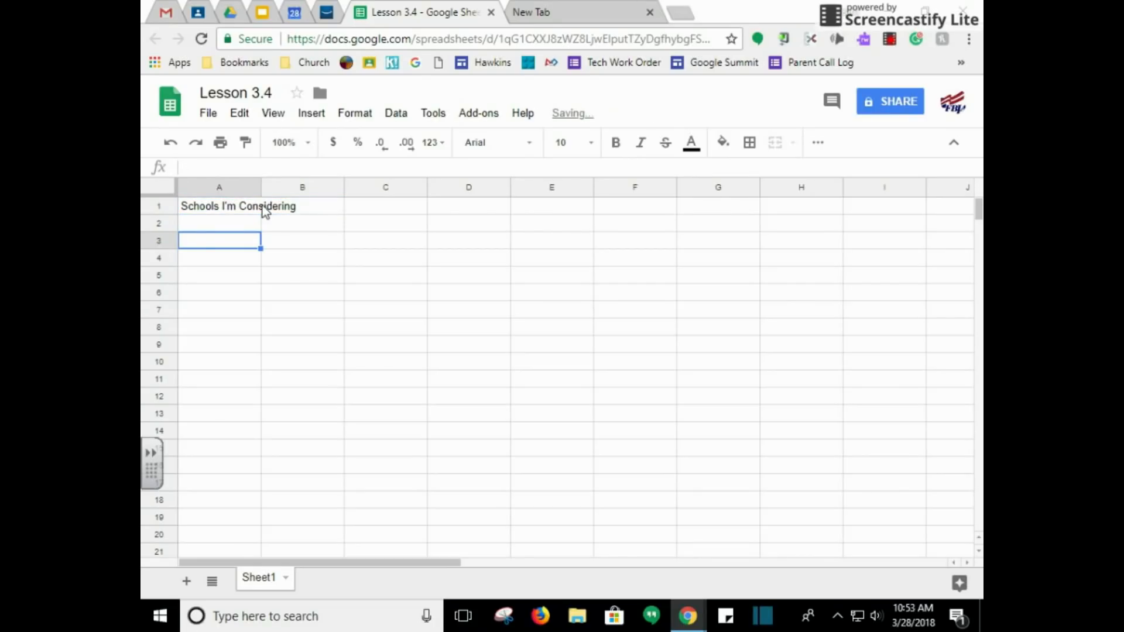
Step: Enter the column headings School in cell A3 and Locations in cell B3
type("School")
key("Tab")
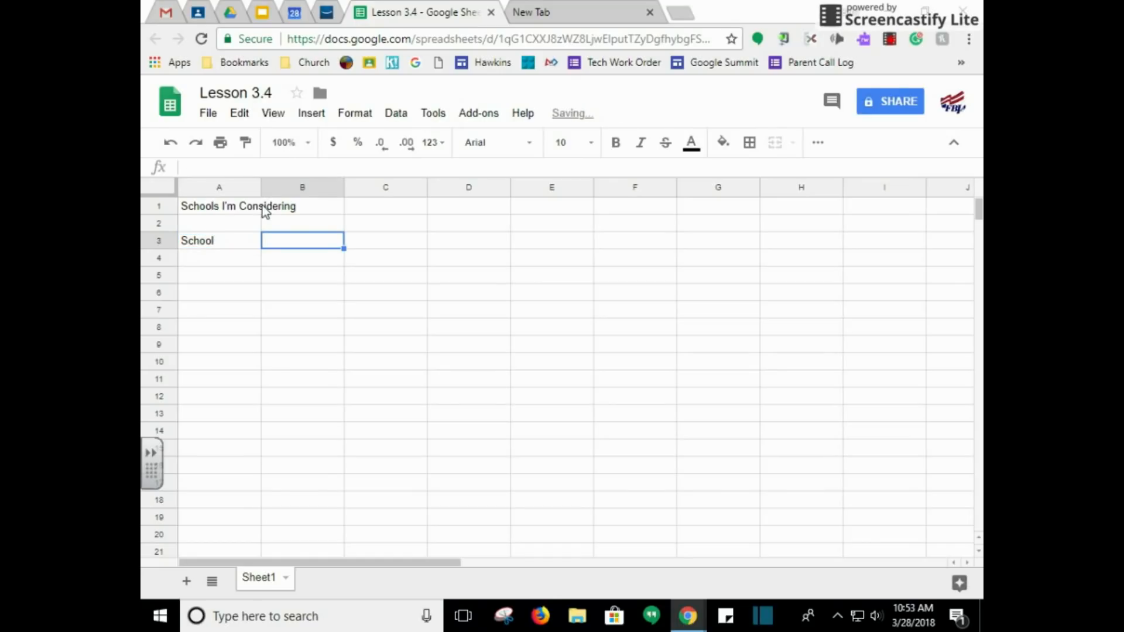
type("Locations")
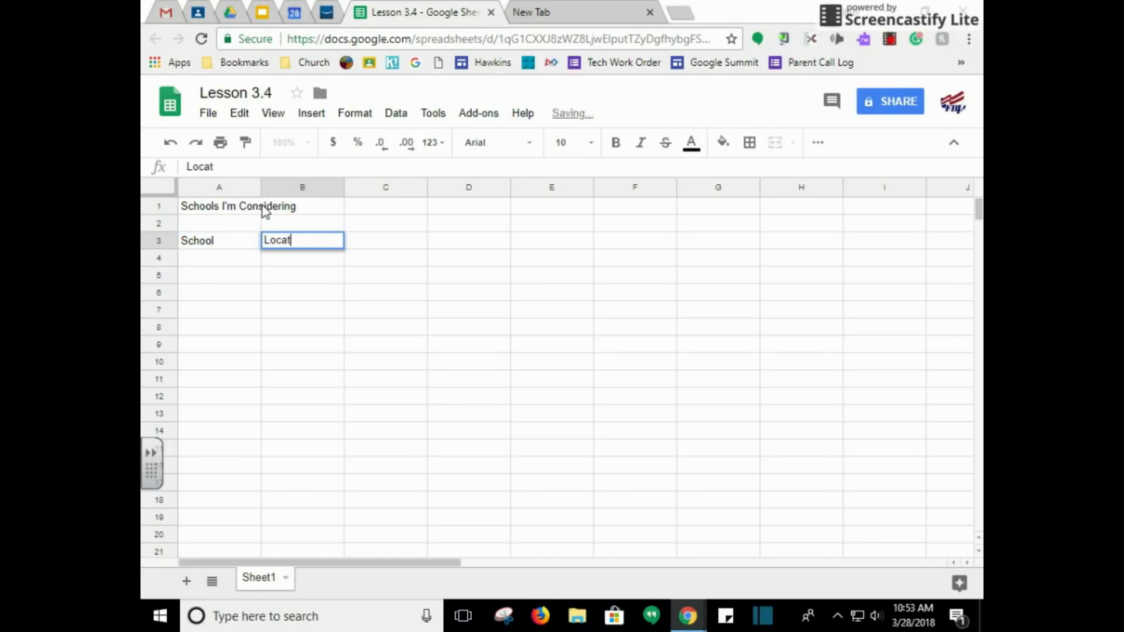
key("Tab")
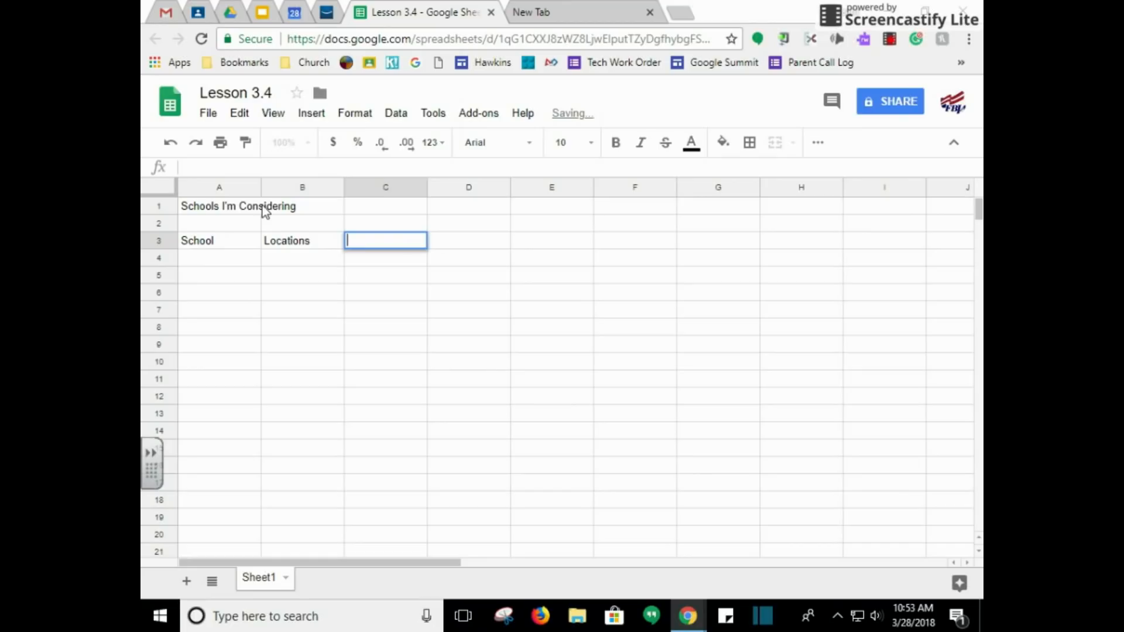
key("Return")
Step: Fill row 4 with Arkansas State University as the school and Jonesboro, AR as its location
type("Arkansas")
key("BackSpace")
key("BackSpace")
key("BackSpace")
type("sas State University")
key("Tab")
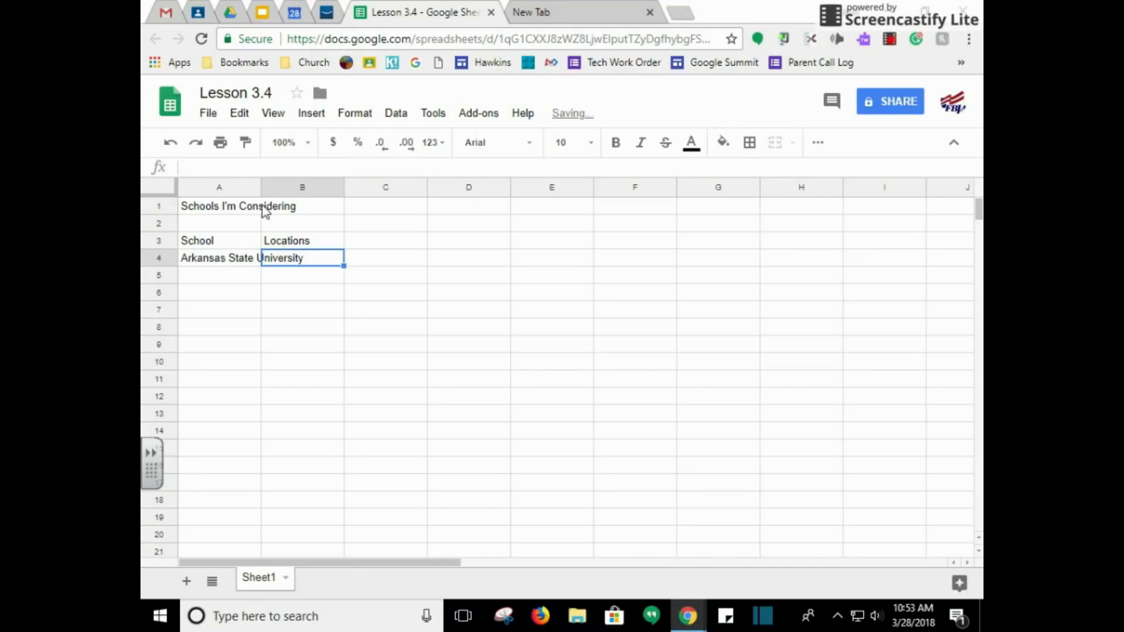
type("Jonesboro")
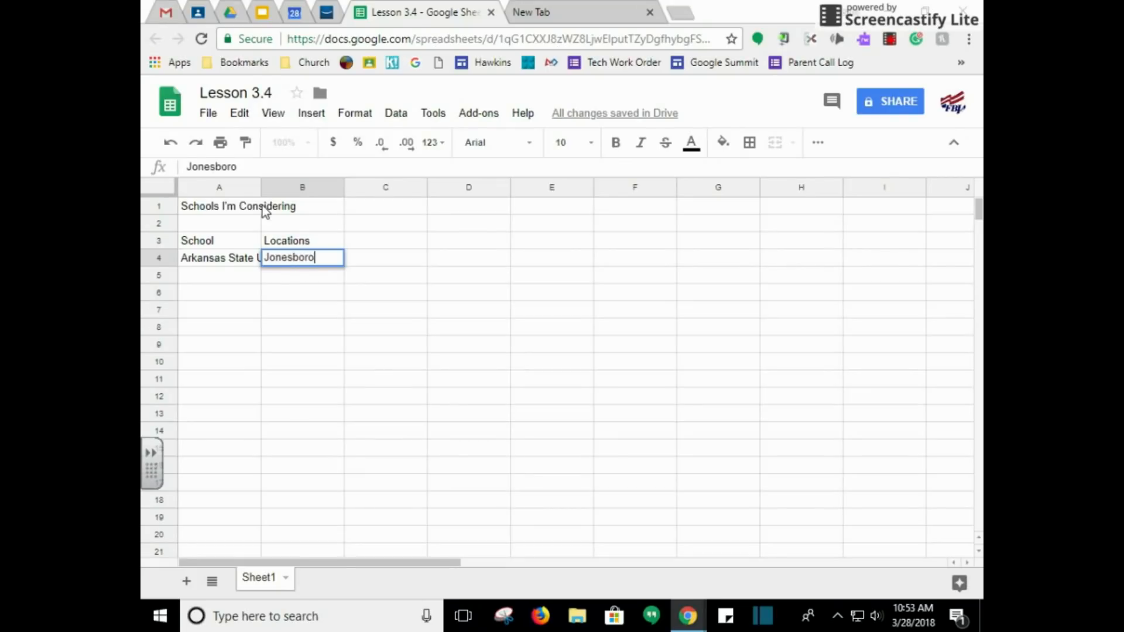
type(", Ar")
key("BackSpace")
type("R")
key("Return")
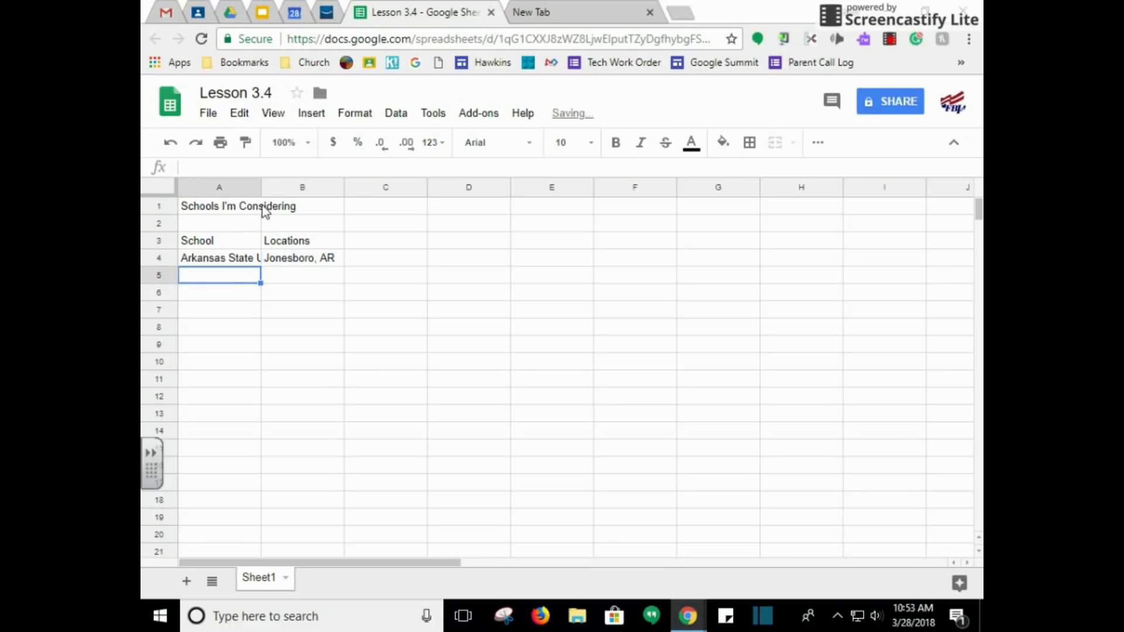
Step: Fill row 5 with University of Michigan as the school and Ann Arbror, MI as its location
type("University of Michigan`")
key("Tab")
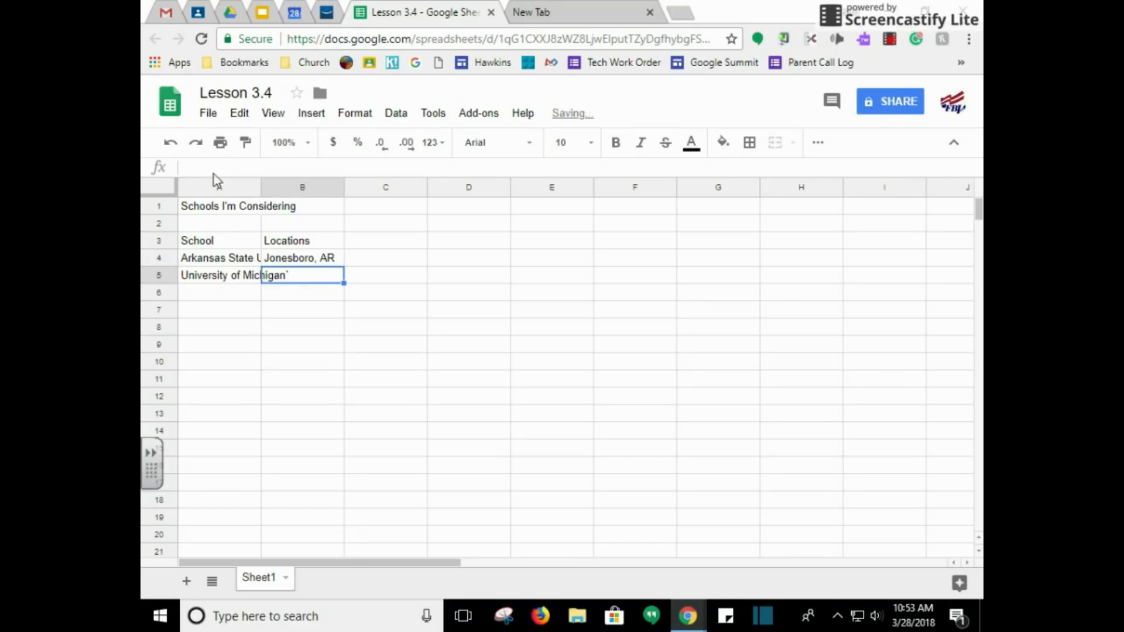
left_click(226, 277)
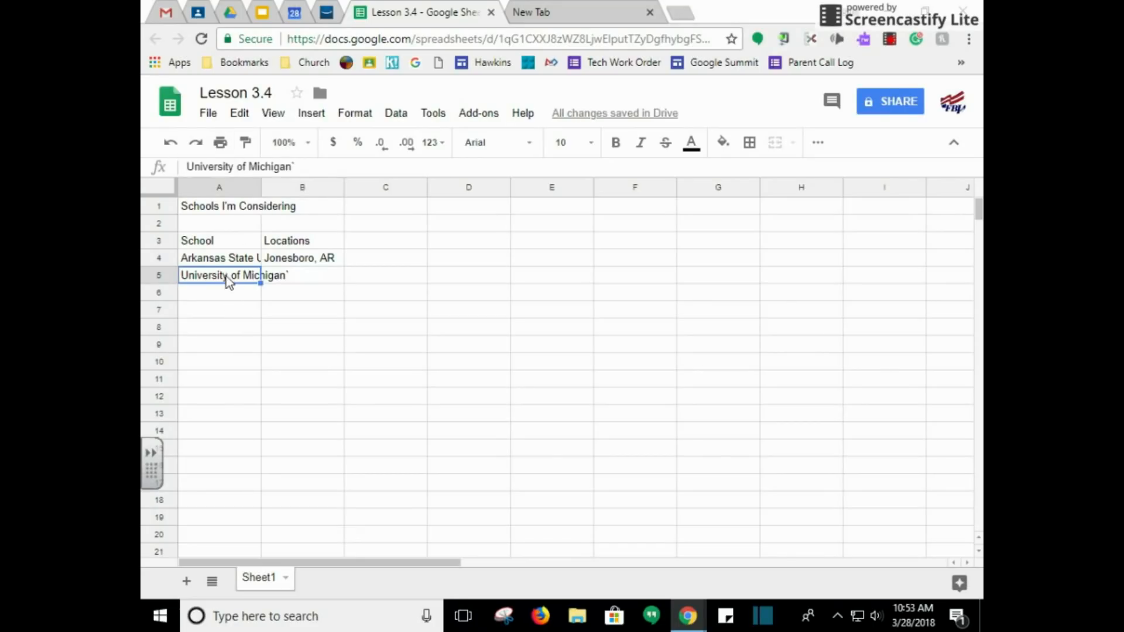
left_click(307, 168)
key("BackSpace")
key("Tab")
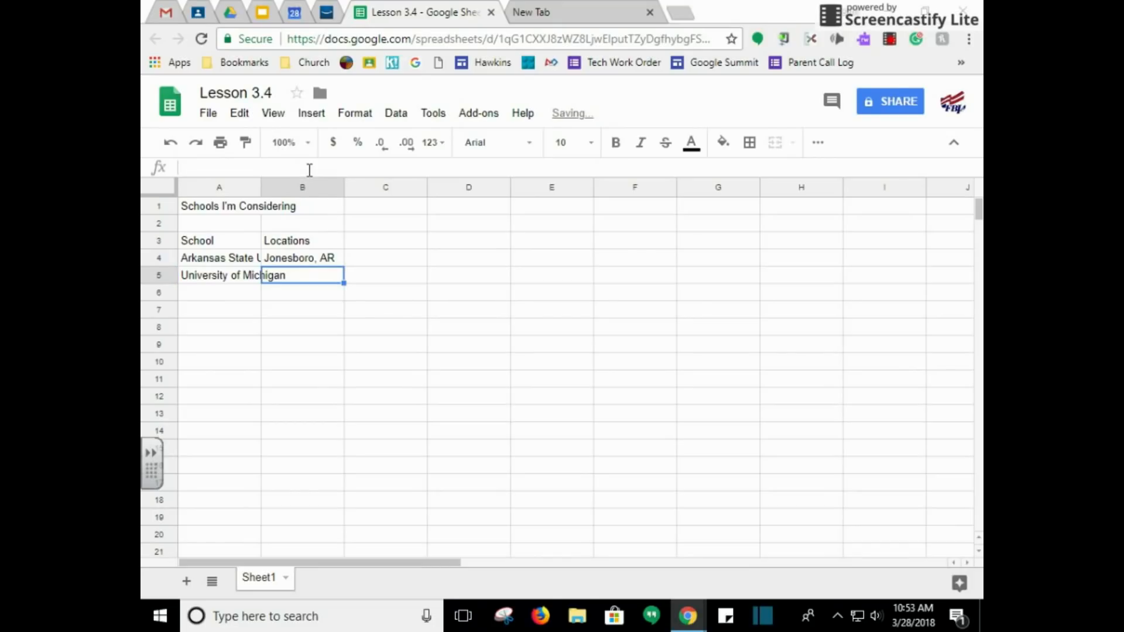
type("A")
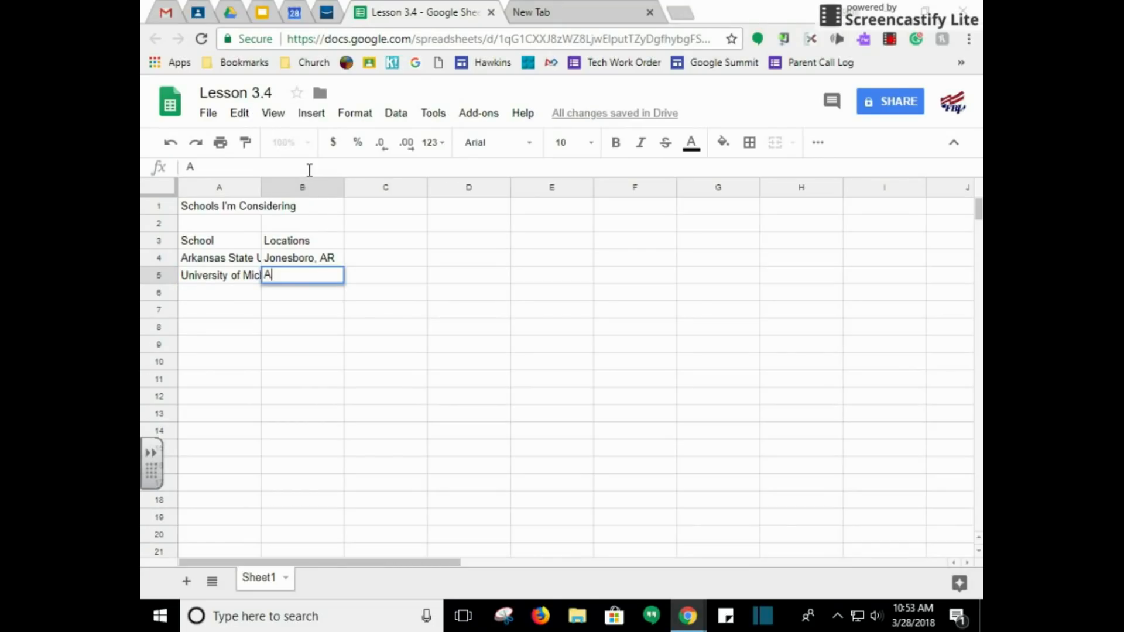
type("nn Arbror")
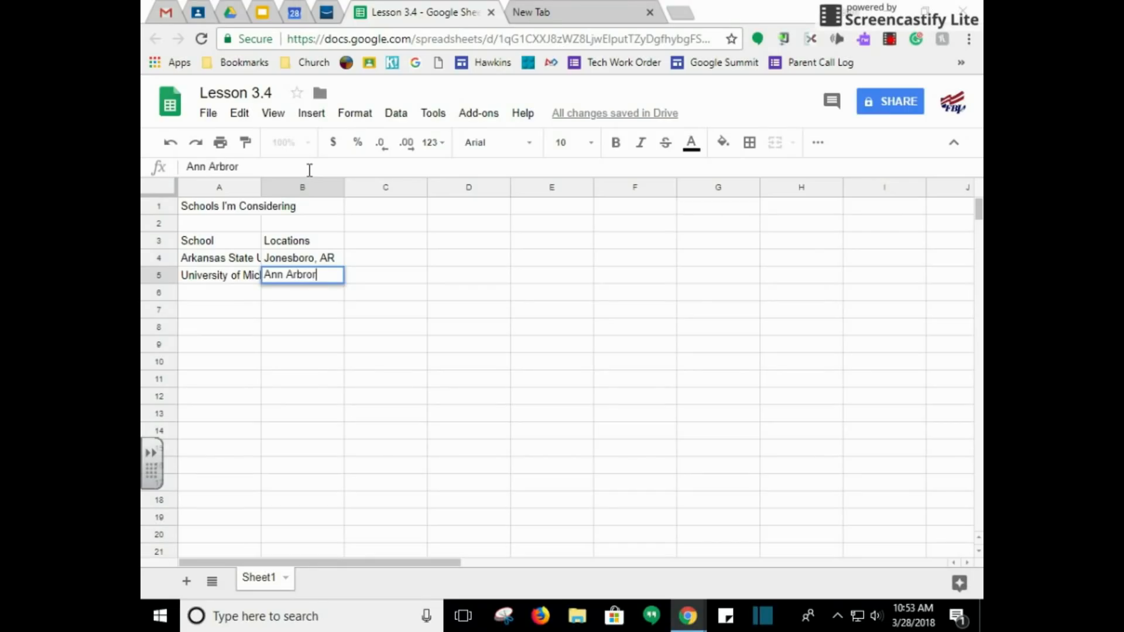
type(", MI")
key("Return")
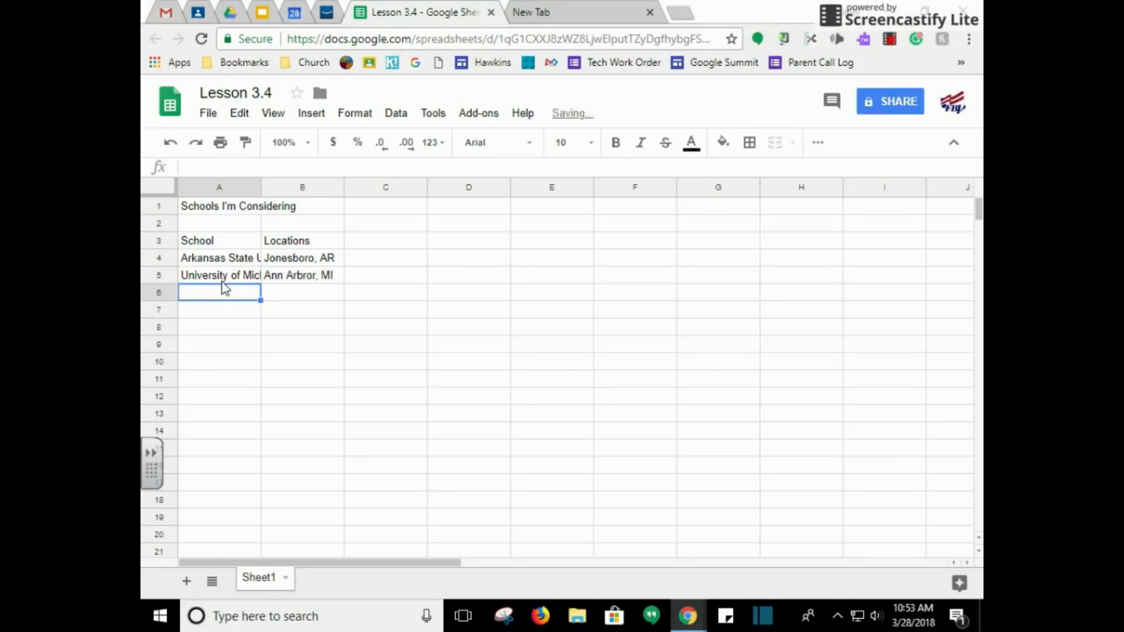
Step: Fill row 6 with University of Pennsylvania as the school and Philadelphia, PA as its location
type("Un")
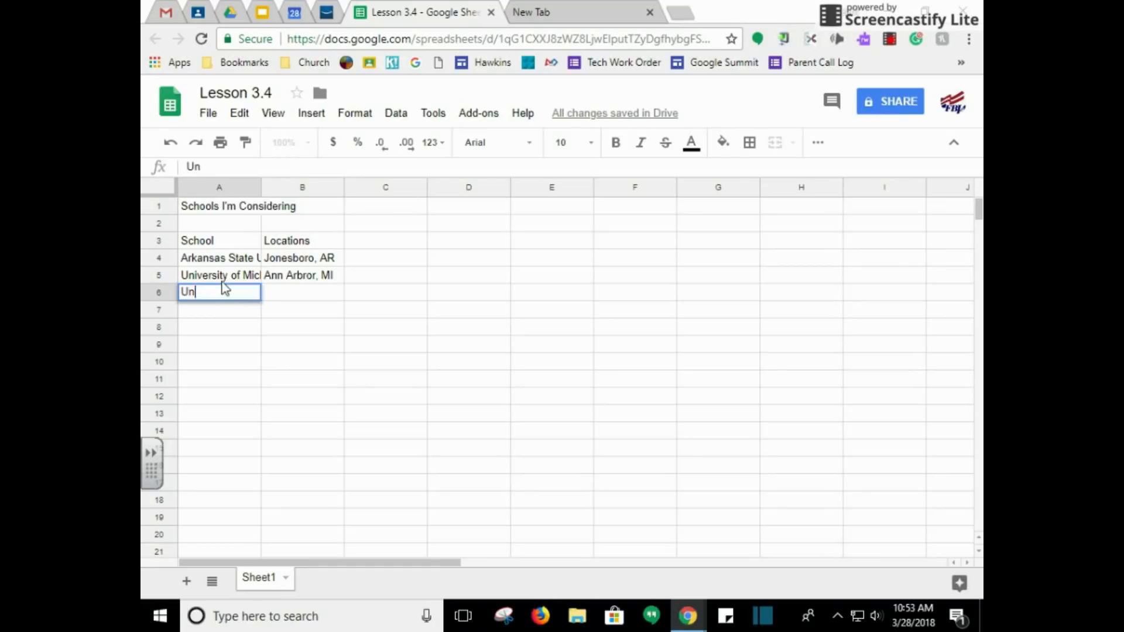
type("iversity of ")
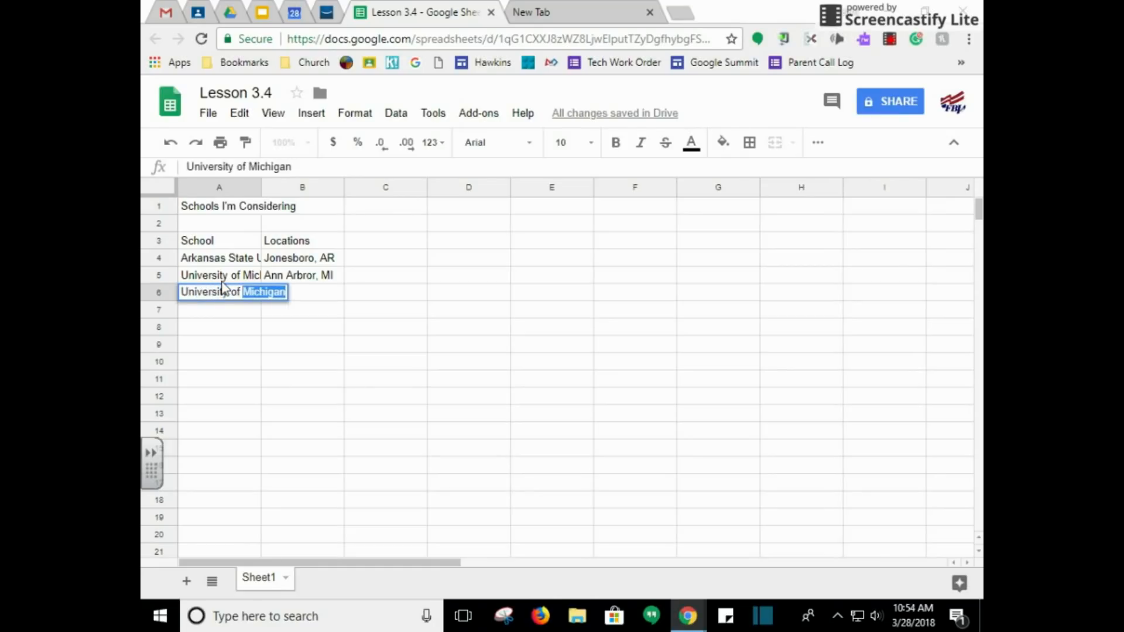
type("Pennsilvania")
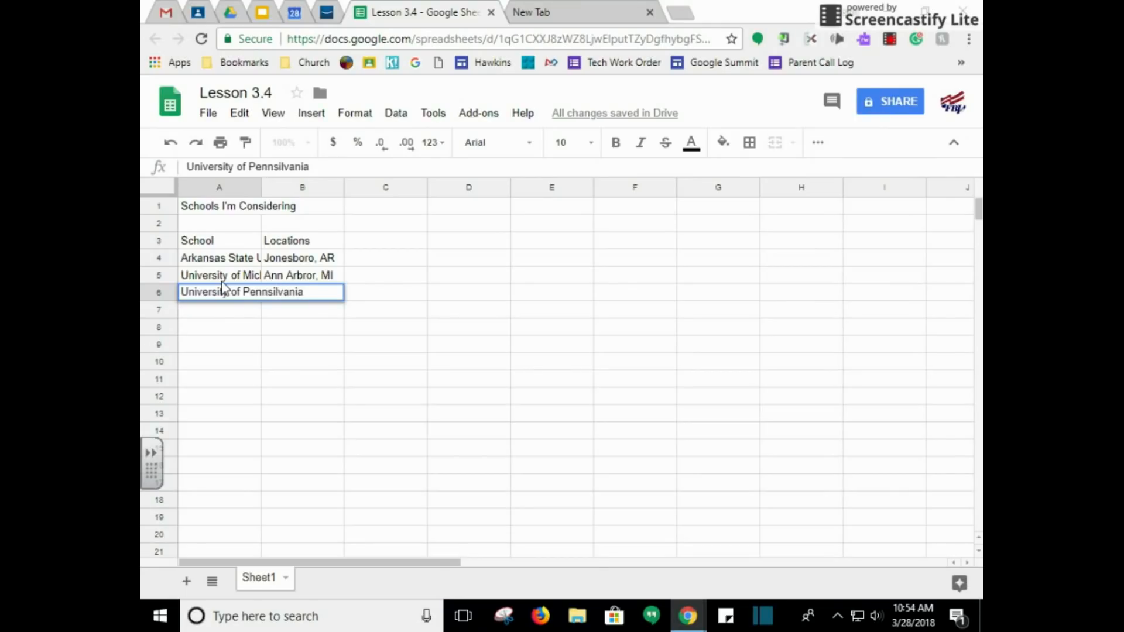
key("BackSpace")
key("BackSpace")
key("BackSpace")
key("BackSpace")
type("ylvania")
key("Tab")
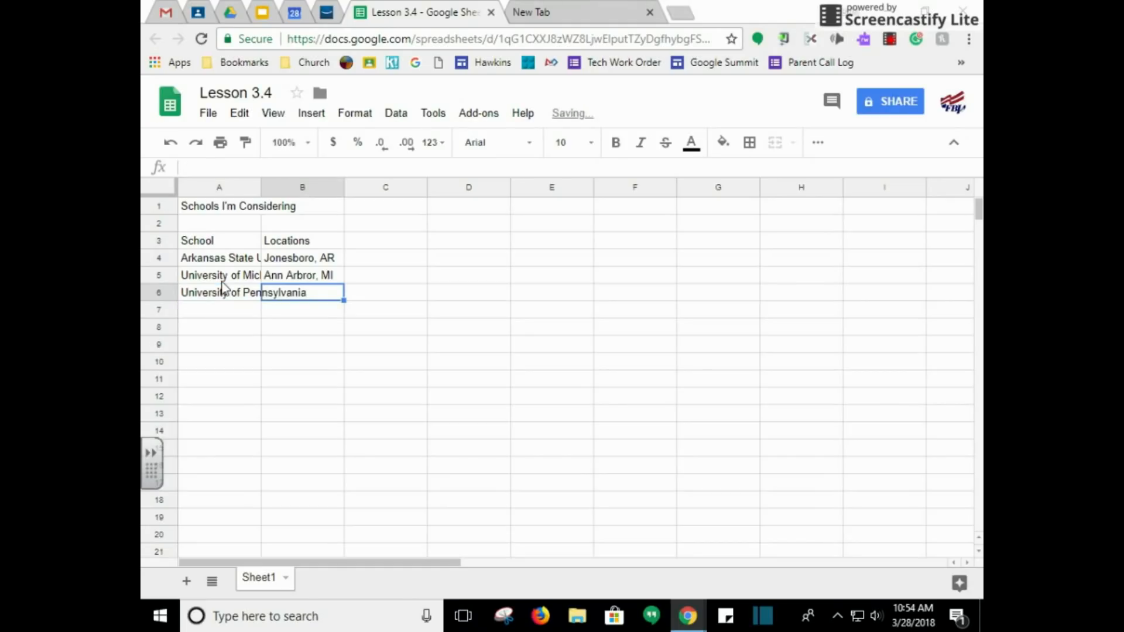
type("Ph")
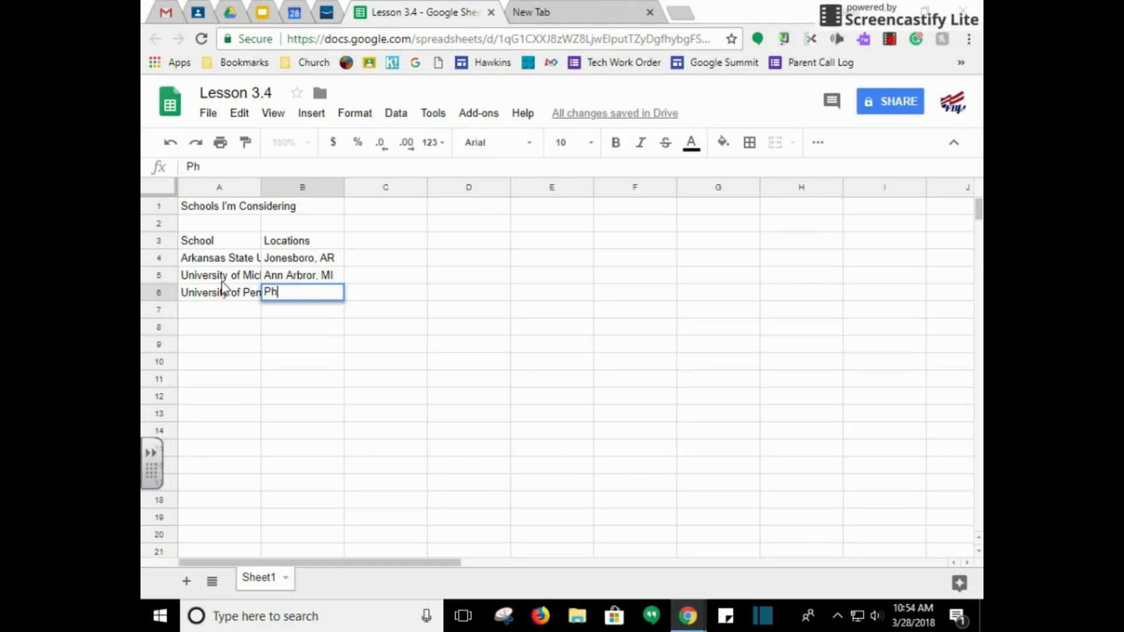
type("iladelphia, ")
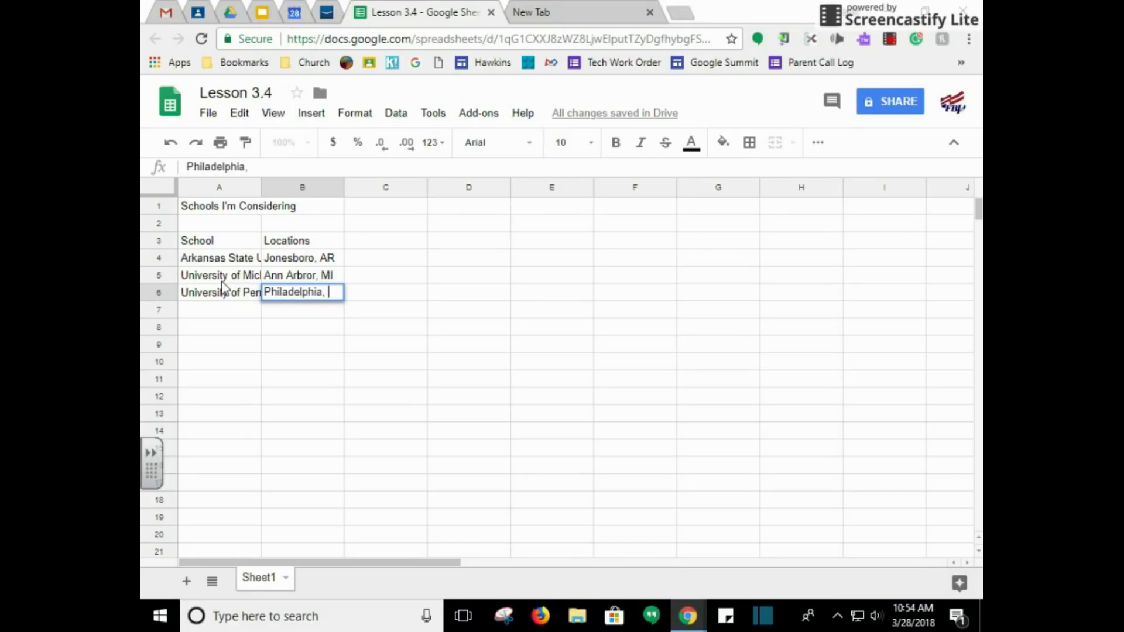
type("PA")
key("Return")
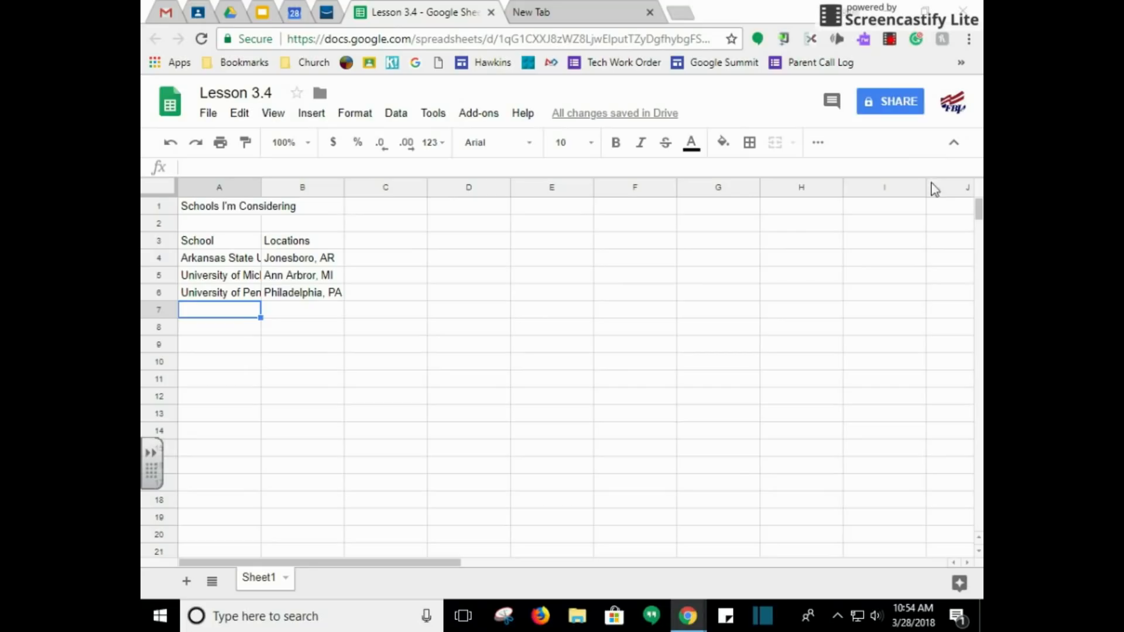
left_click(890, 39)
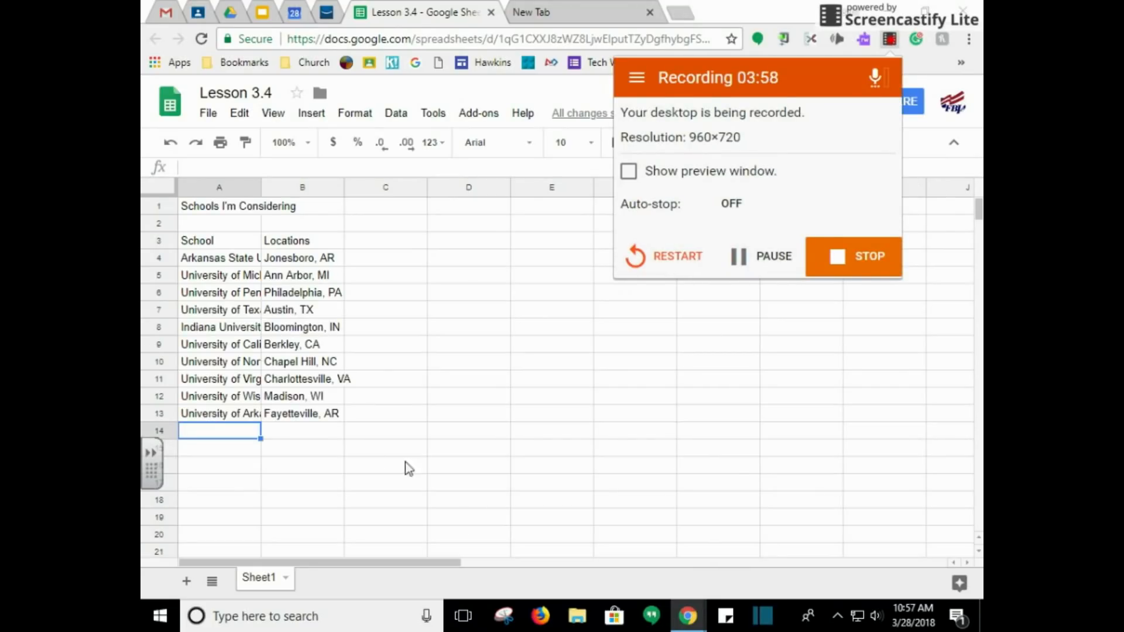
left_click(348, 466)
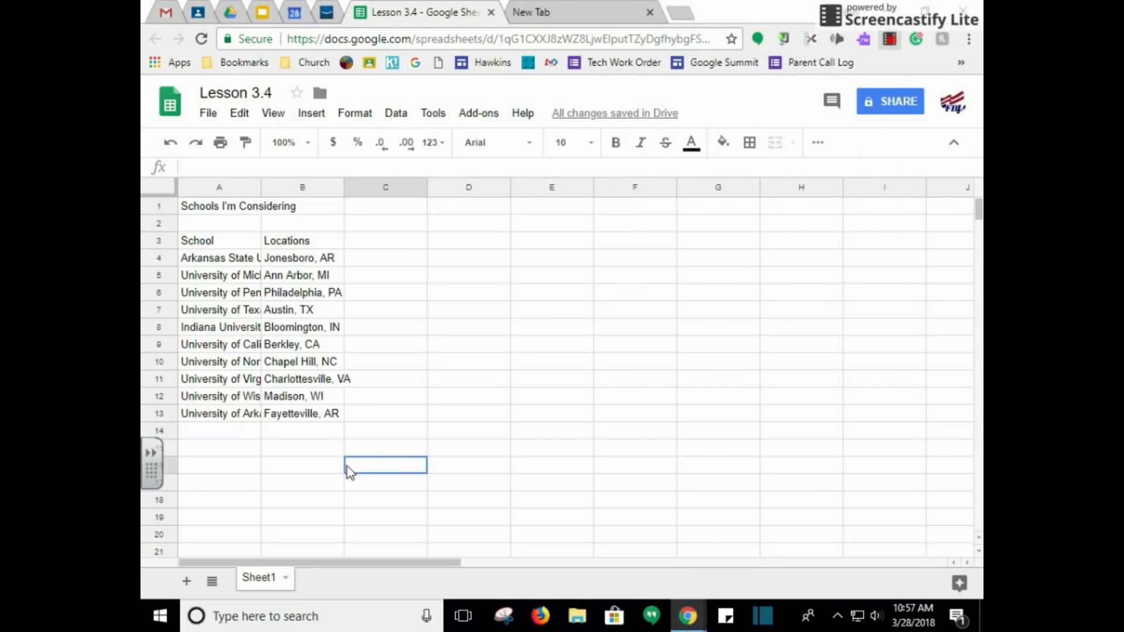
left_click(207, 432)
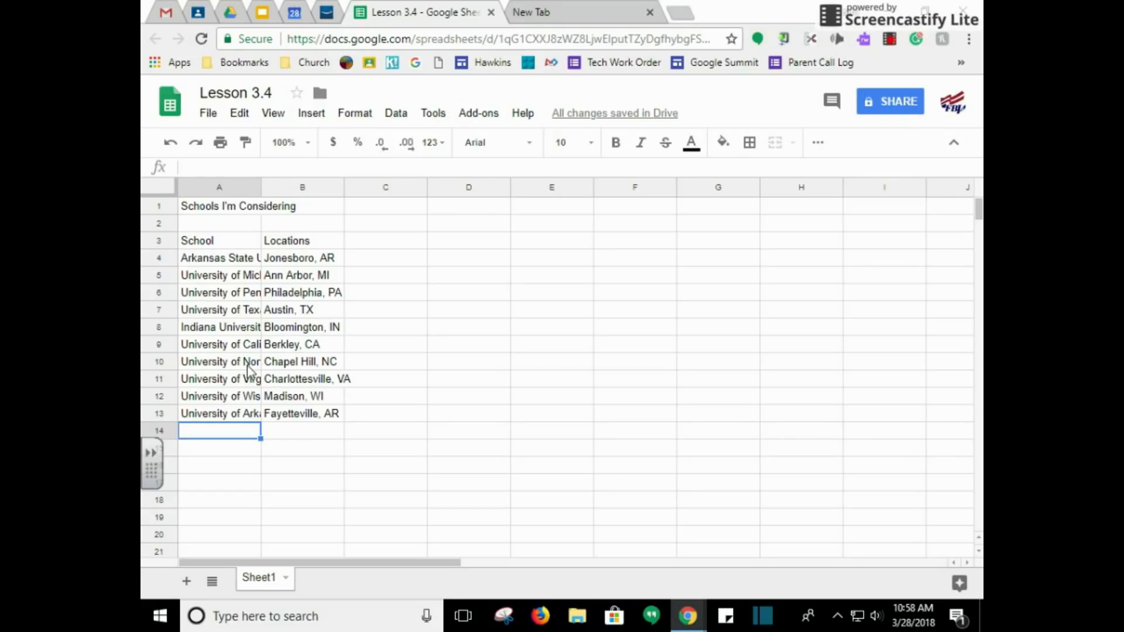
left_click(224, 260)
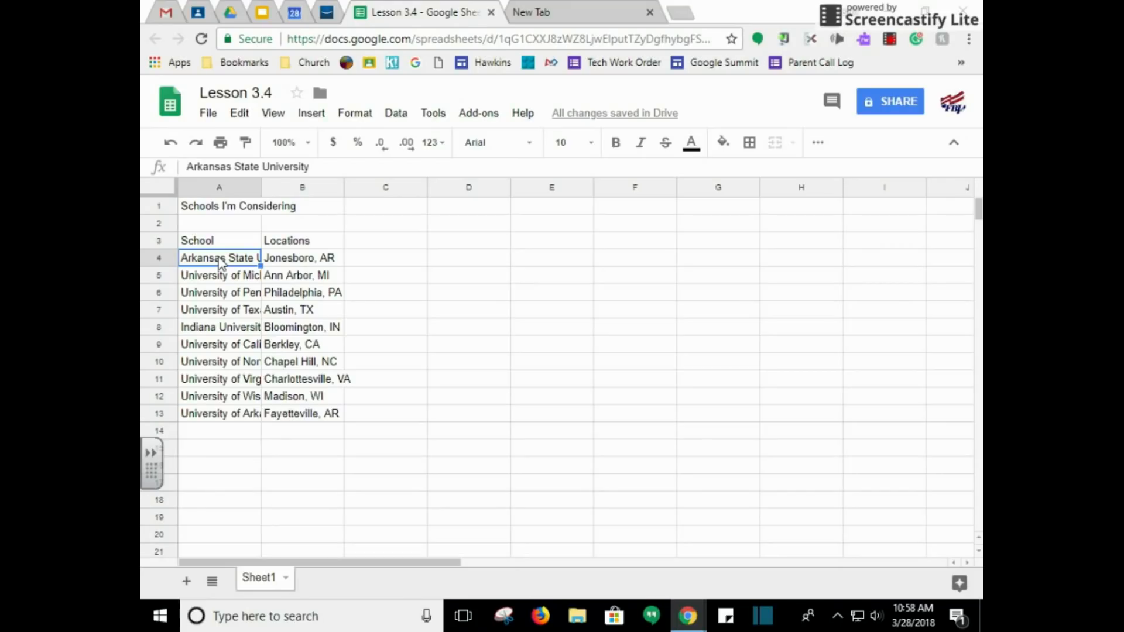
left_click(311, 114)
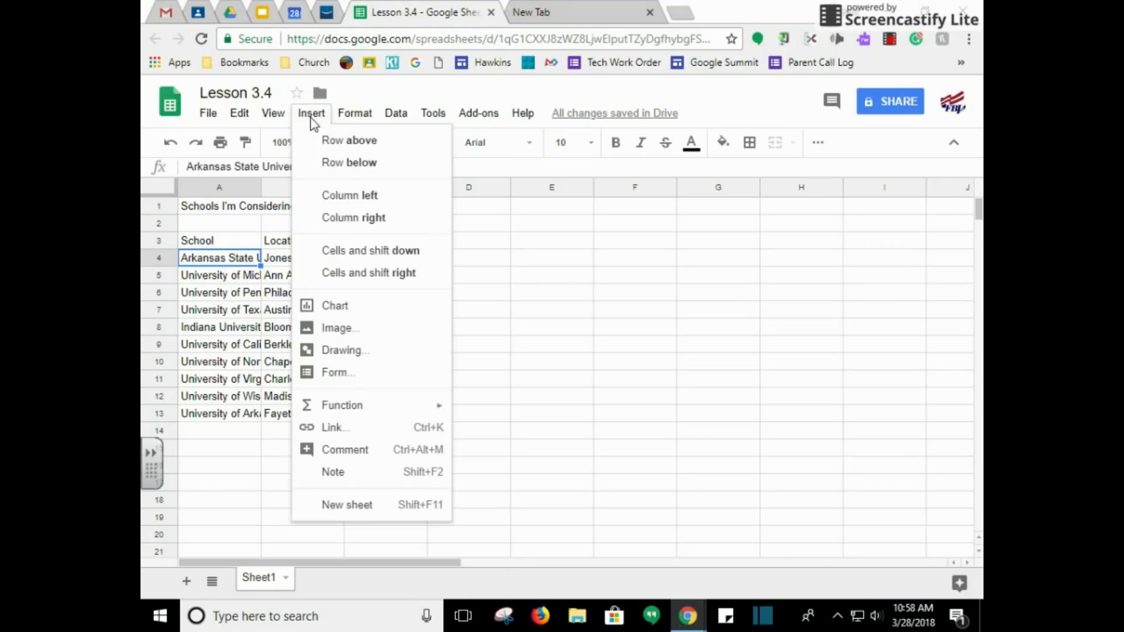
left_click(353, 433)
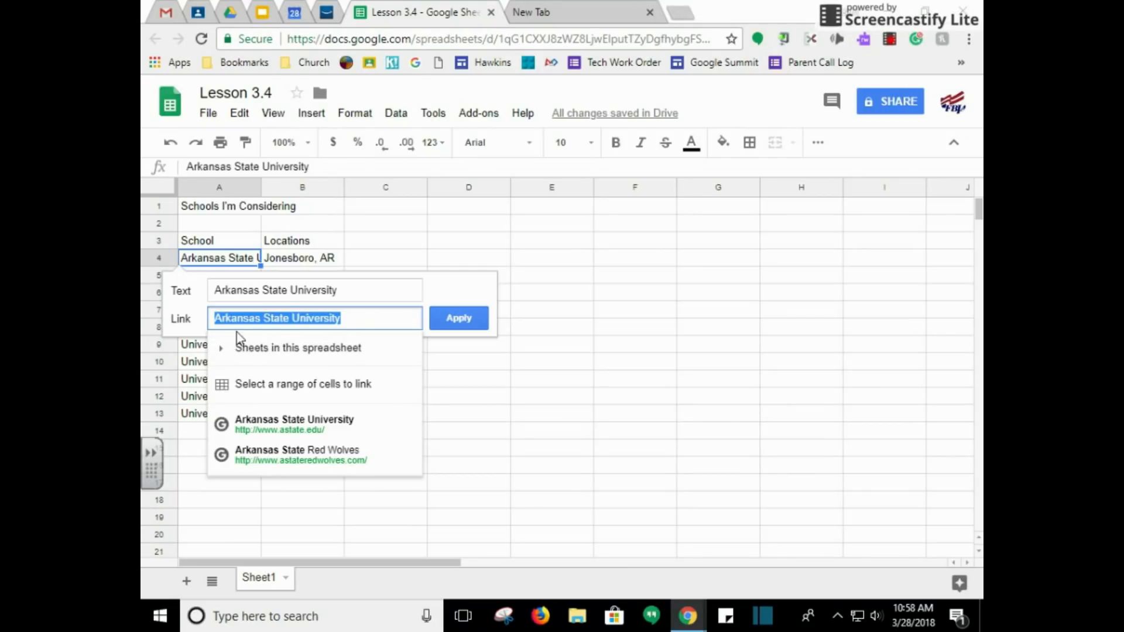
type("www.")
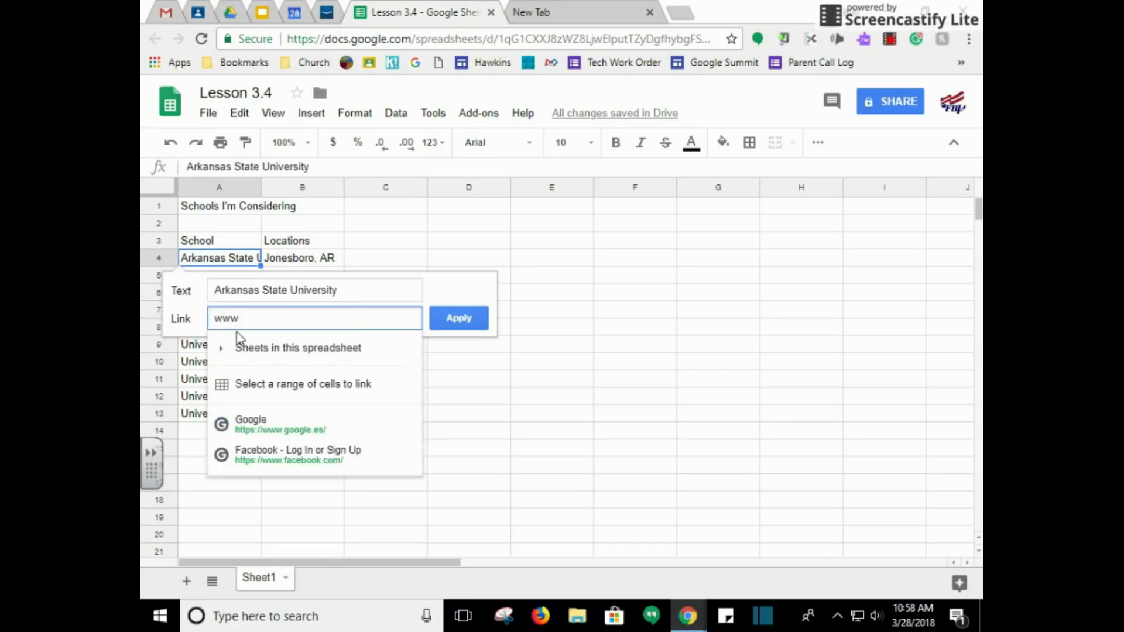
type("a")
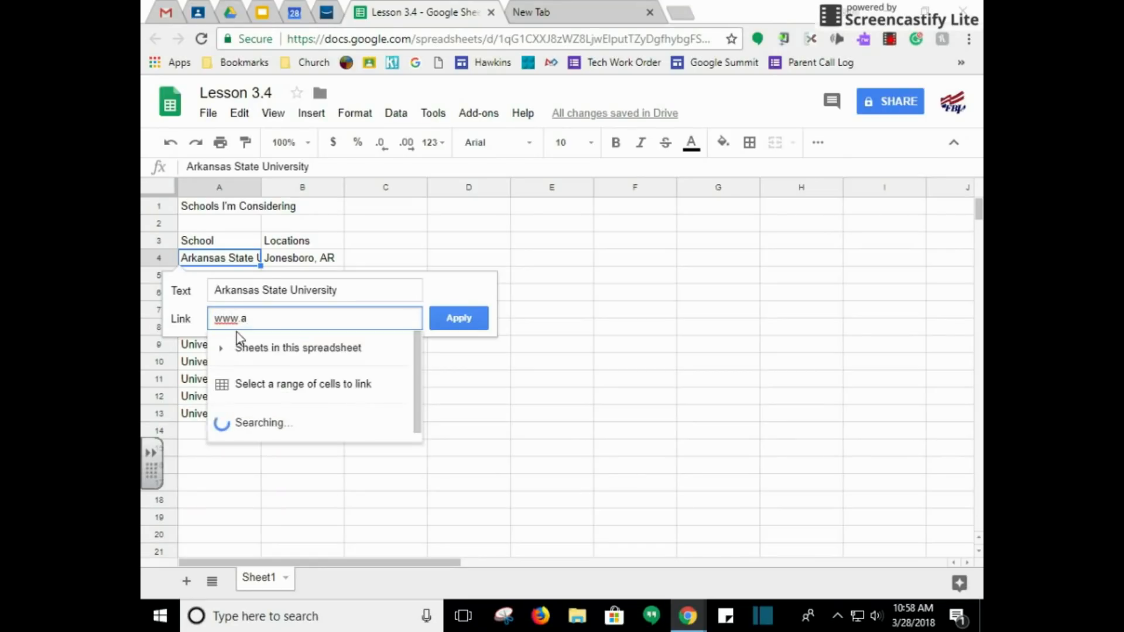
type("state.edu")
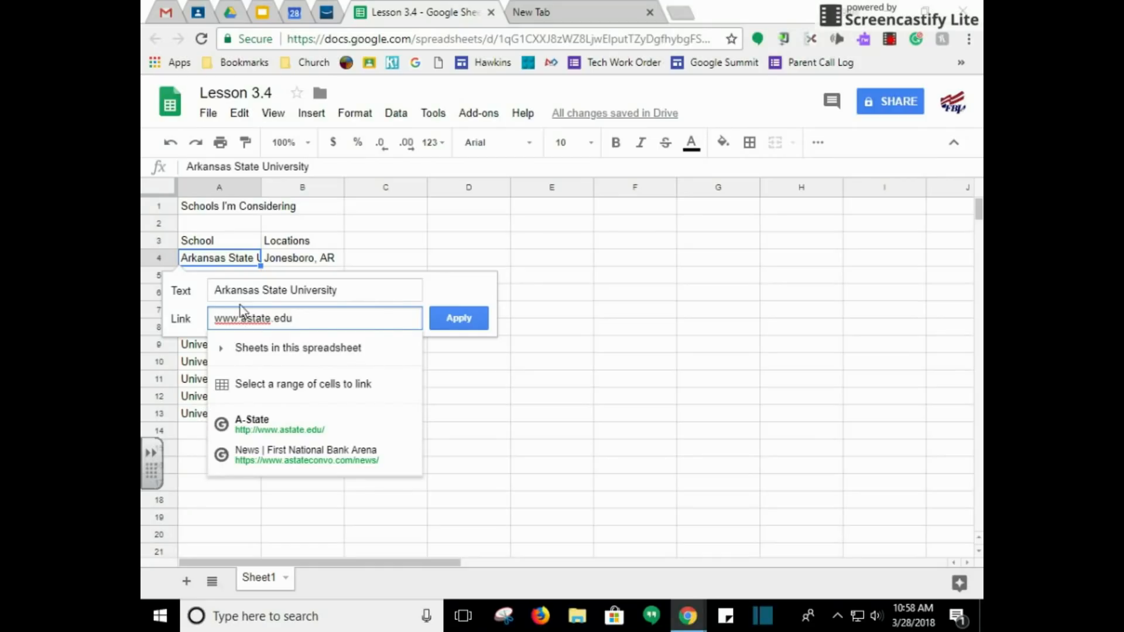
left_click(471, 316)
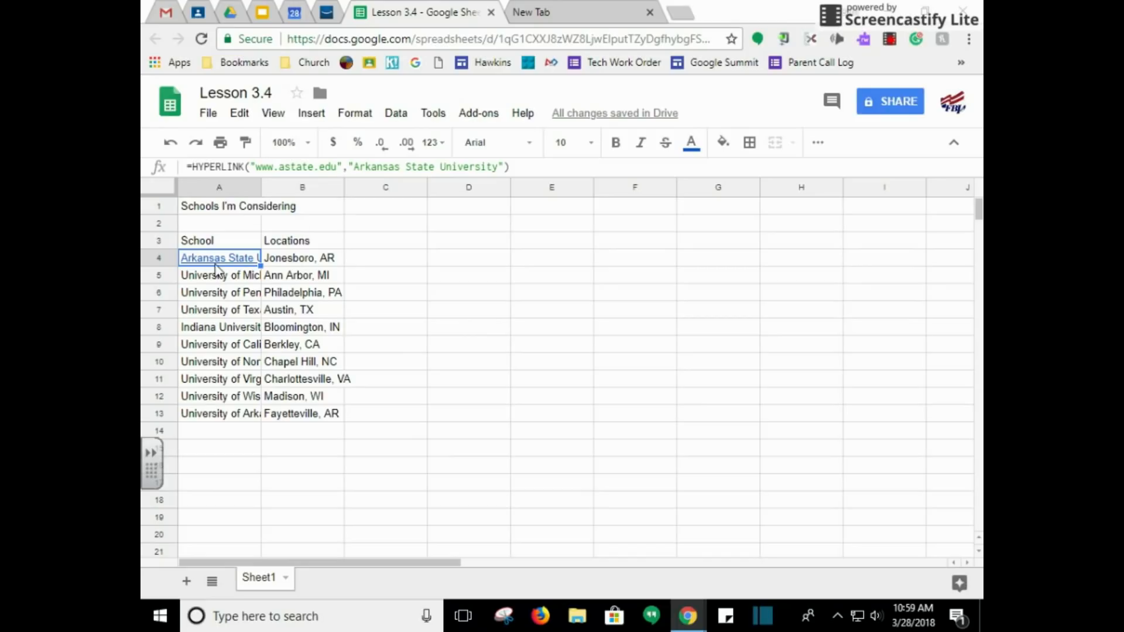
mouse_move(214, 264)
left_click(195, 283)
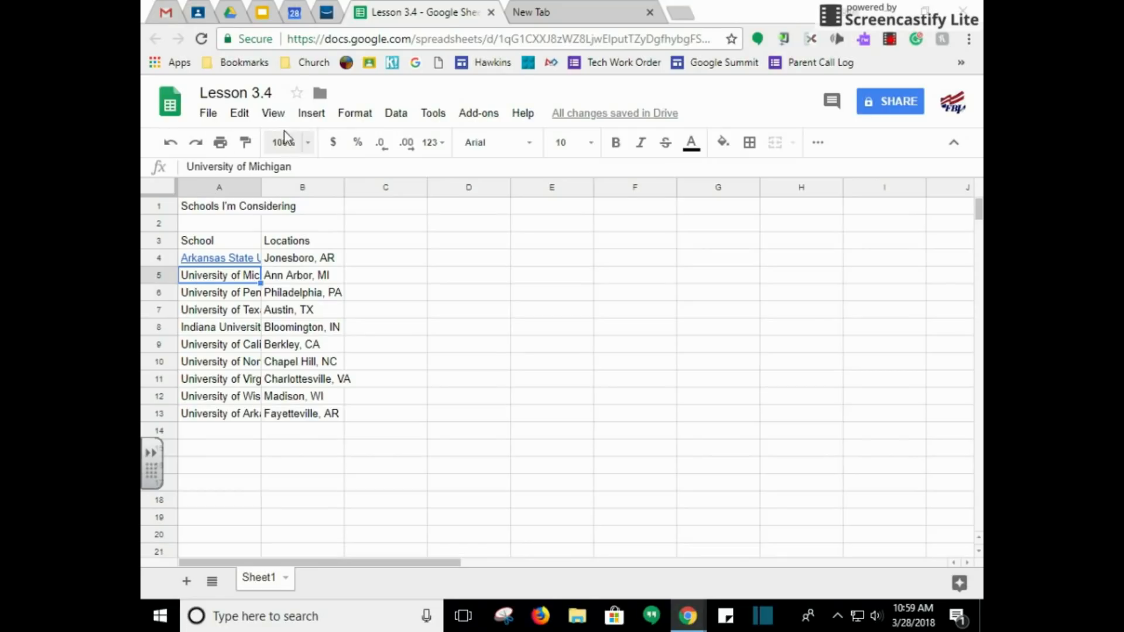
left_click(302, 117)
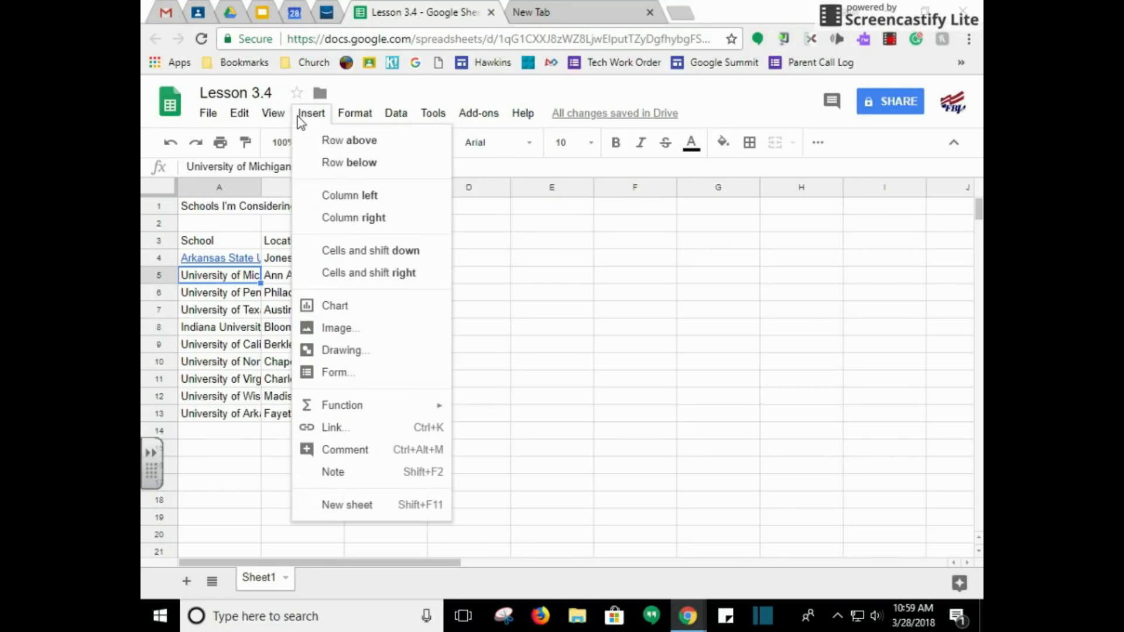
left_click(327, 428)
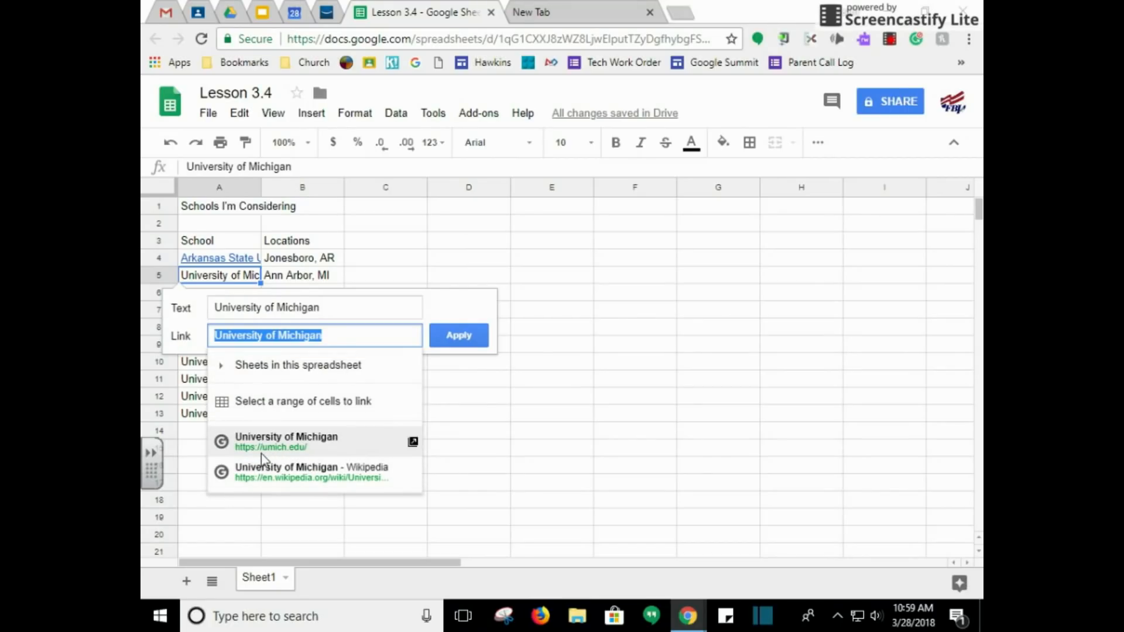
left_click(268, 451)
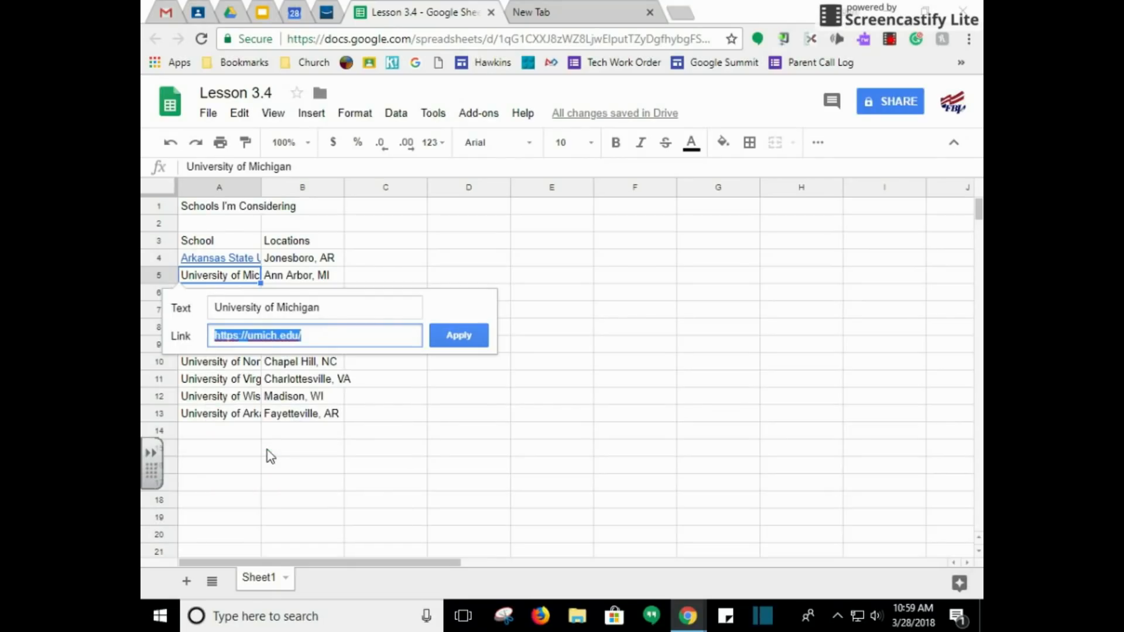
left_click(458, 336)
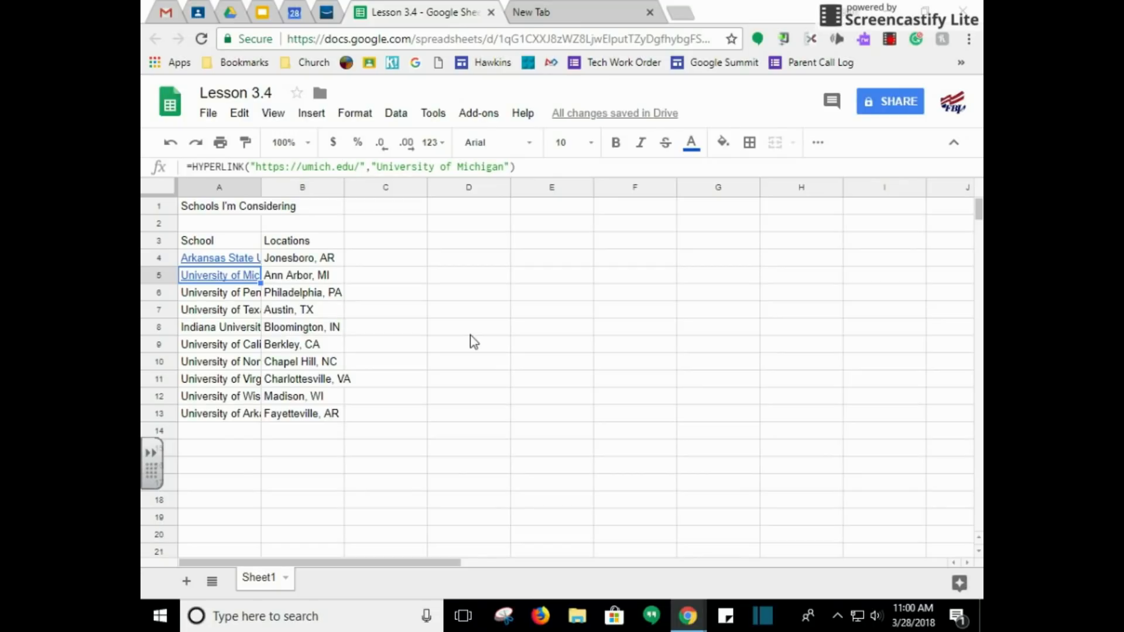
left_click(210, 297)
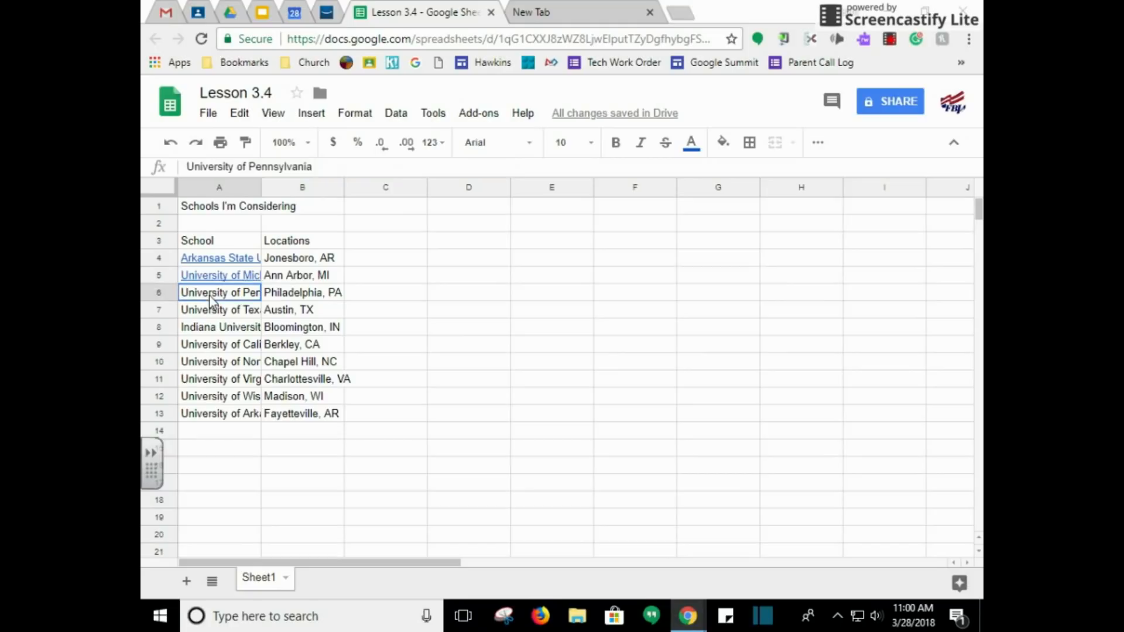
left_click(816, 143)
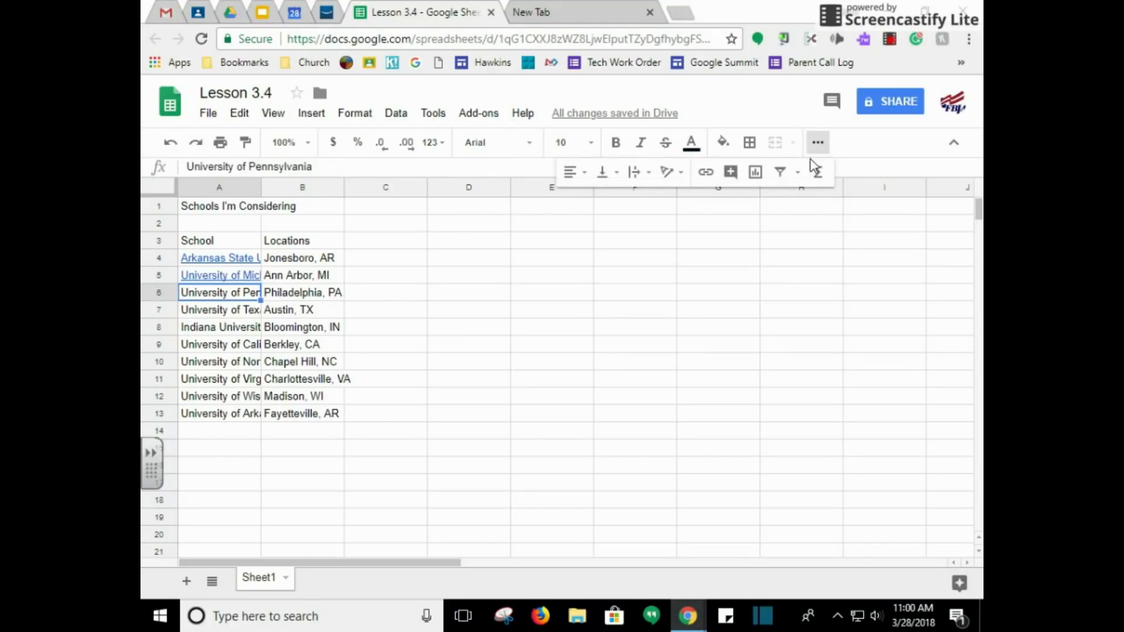
left_click(705, 173)
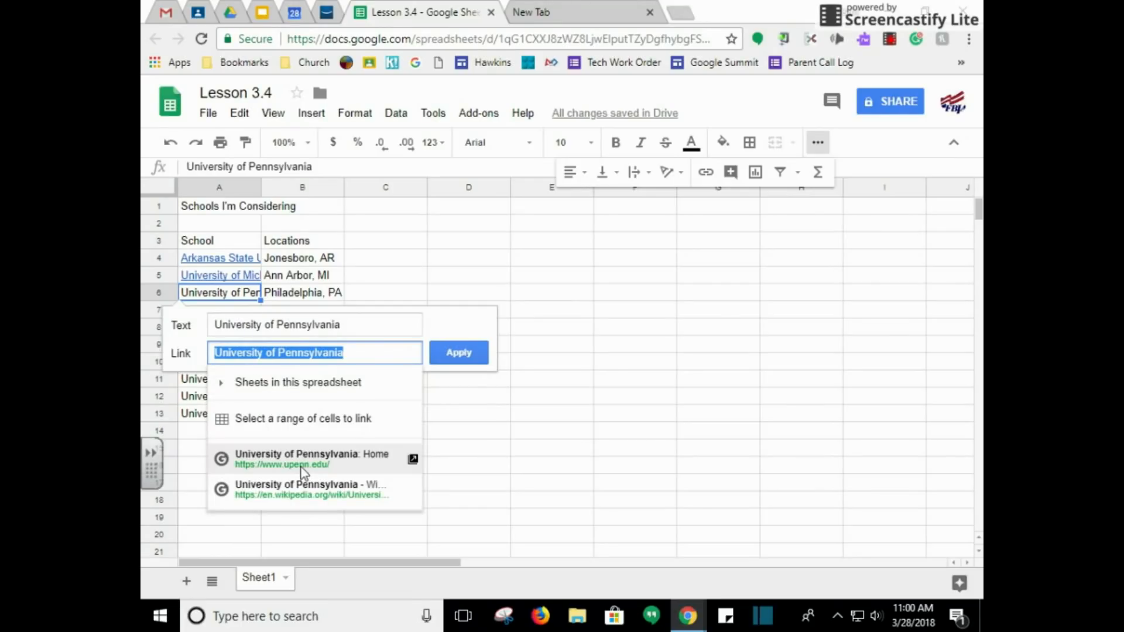
left_click(300, 463)
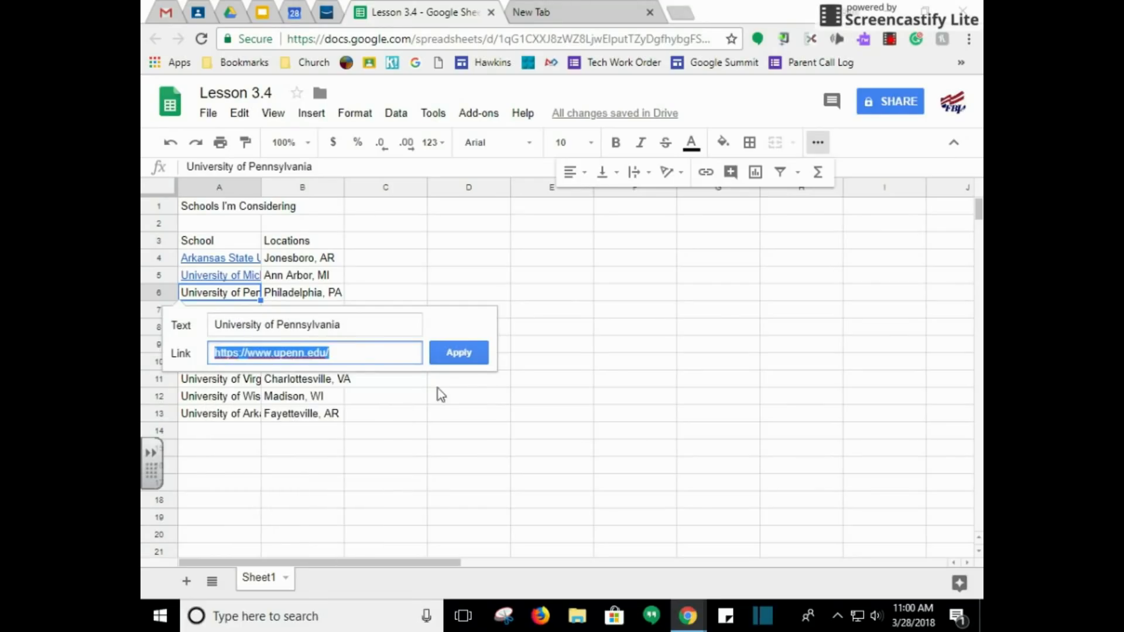
left_click(465, 358)
left_click(198, 314)
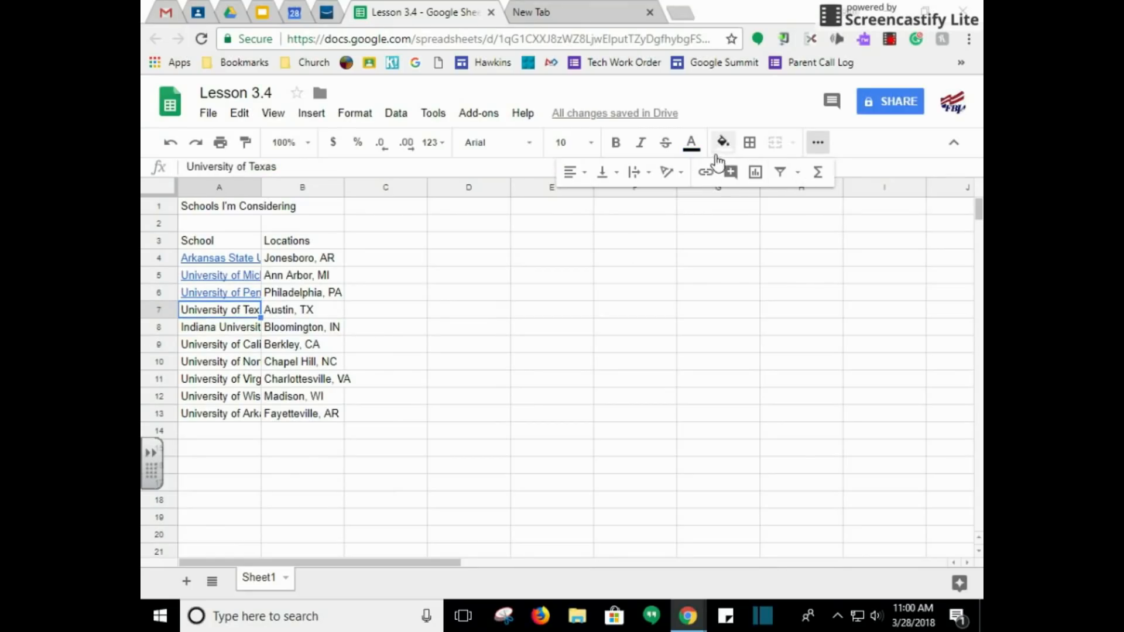
left_click(705, 173)
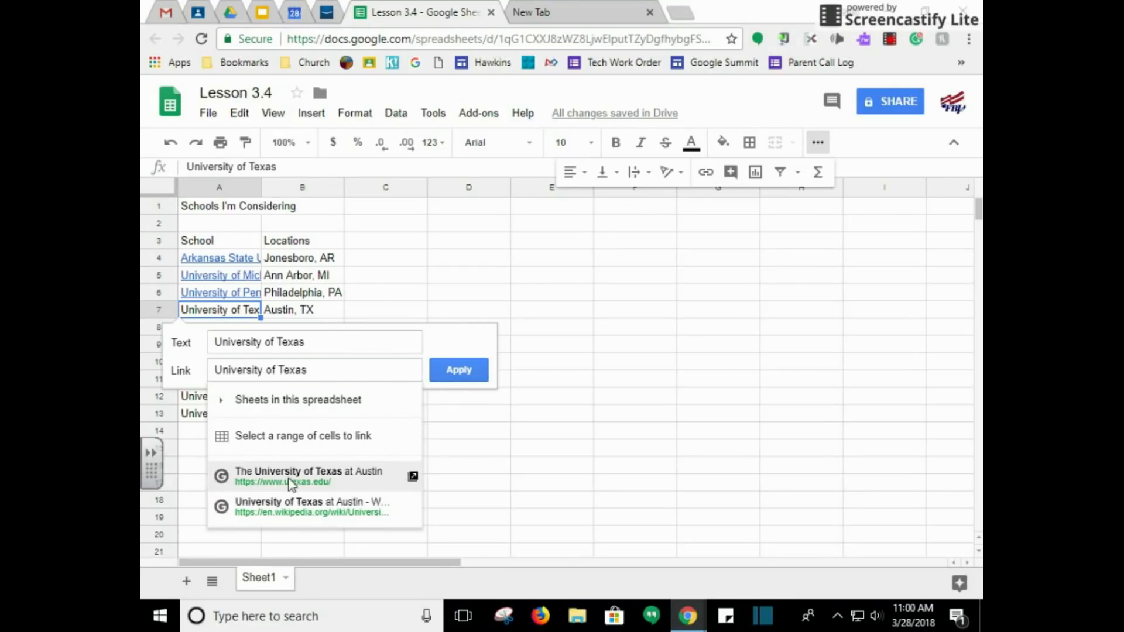
left_click(290, 475)
left_click(440, 370)
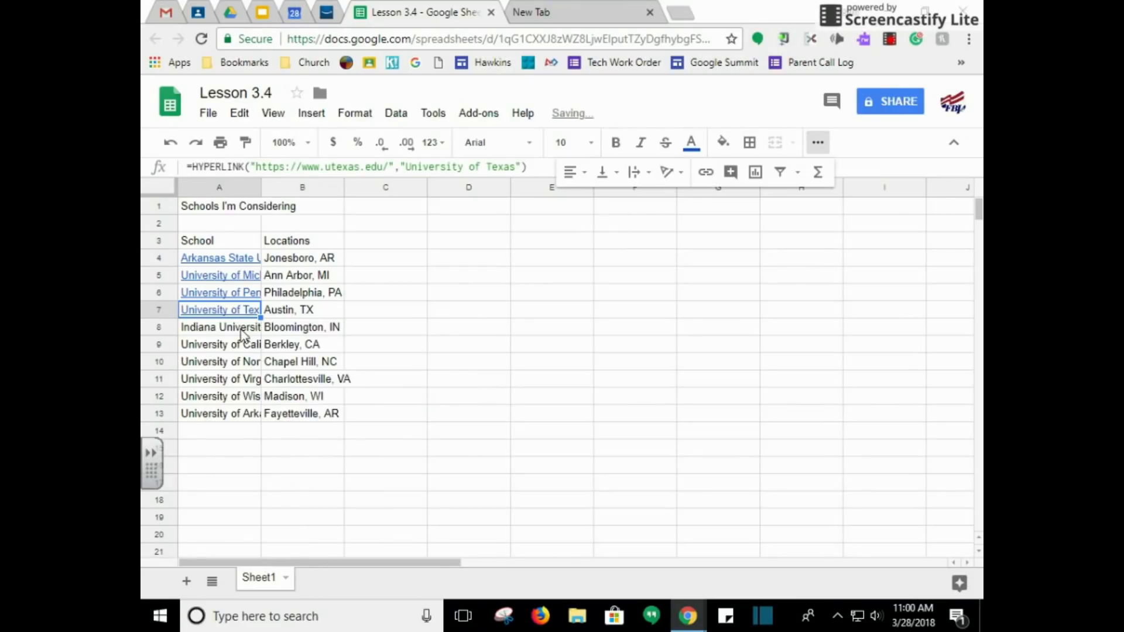
left_click(242, 332)
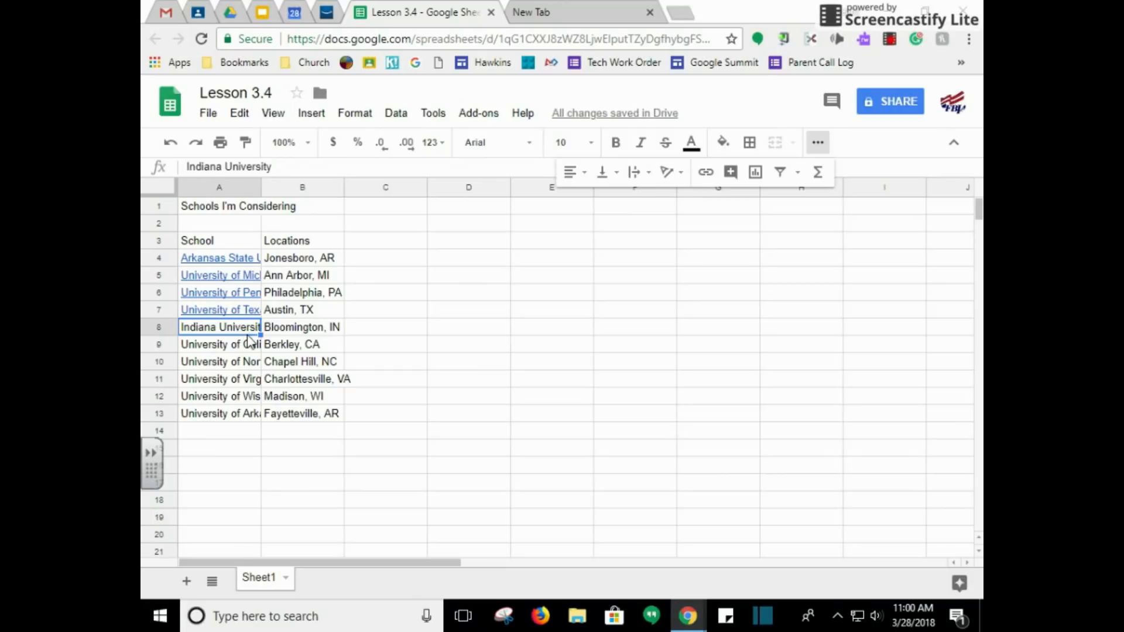
left_click(705, 172)
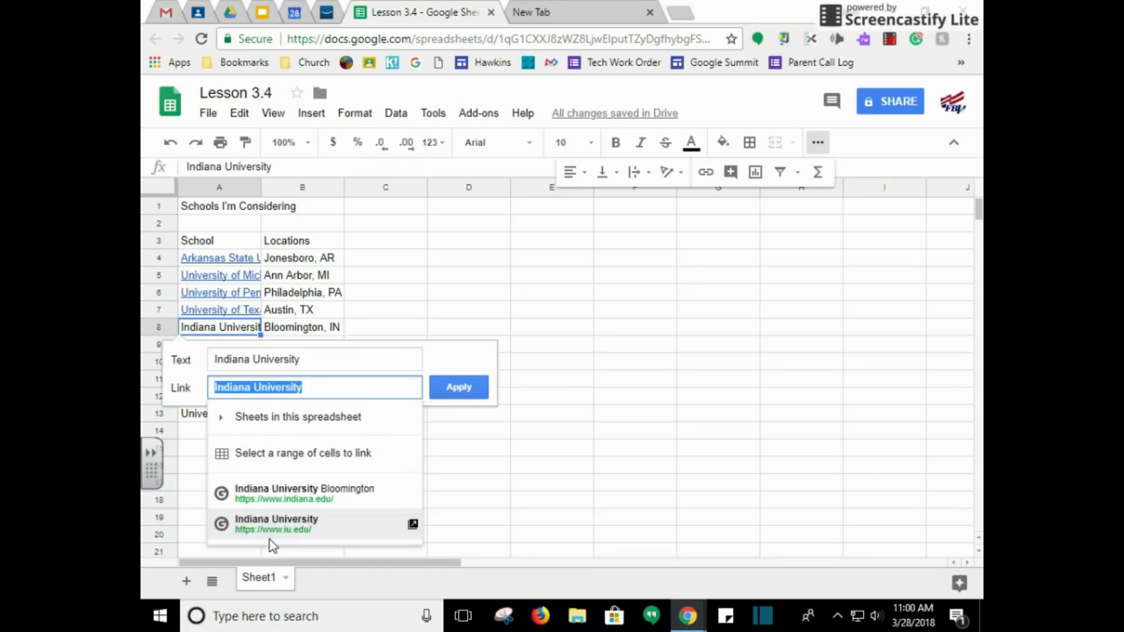
left_click(282, 529)
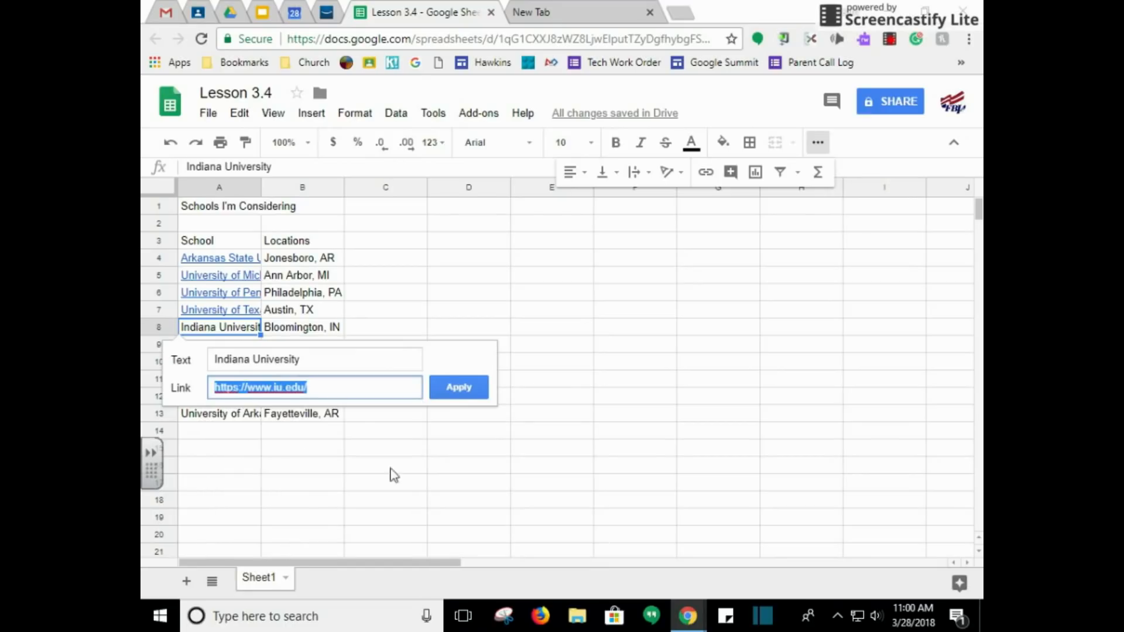
left_click(461, 389)
left_click(232, 348)
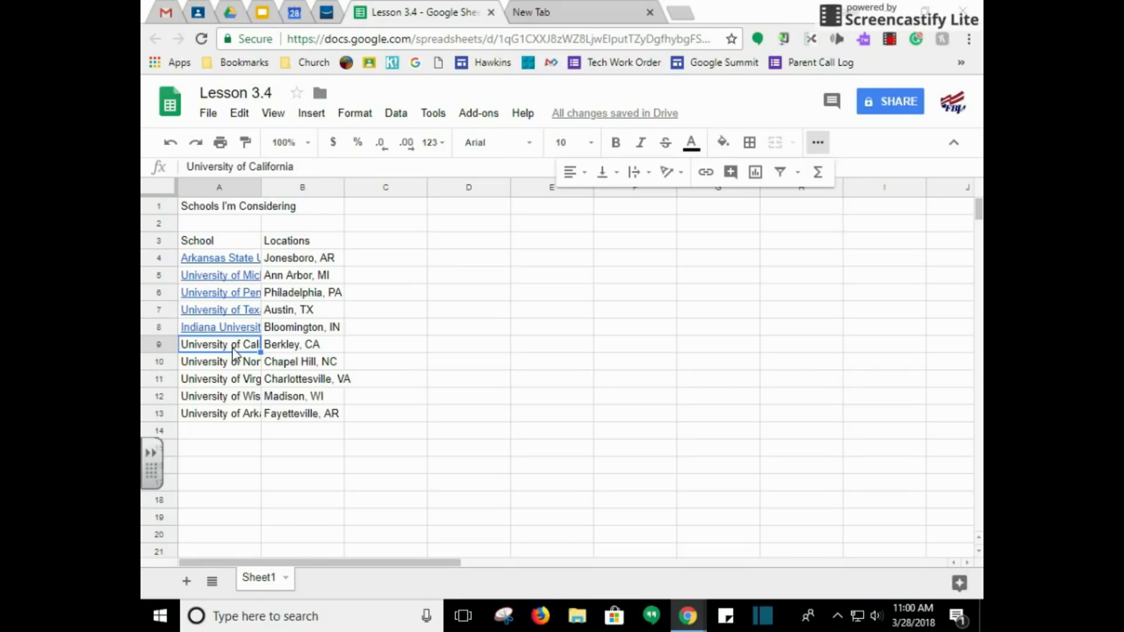
left_click(706, 172)
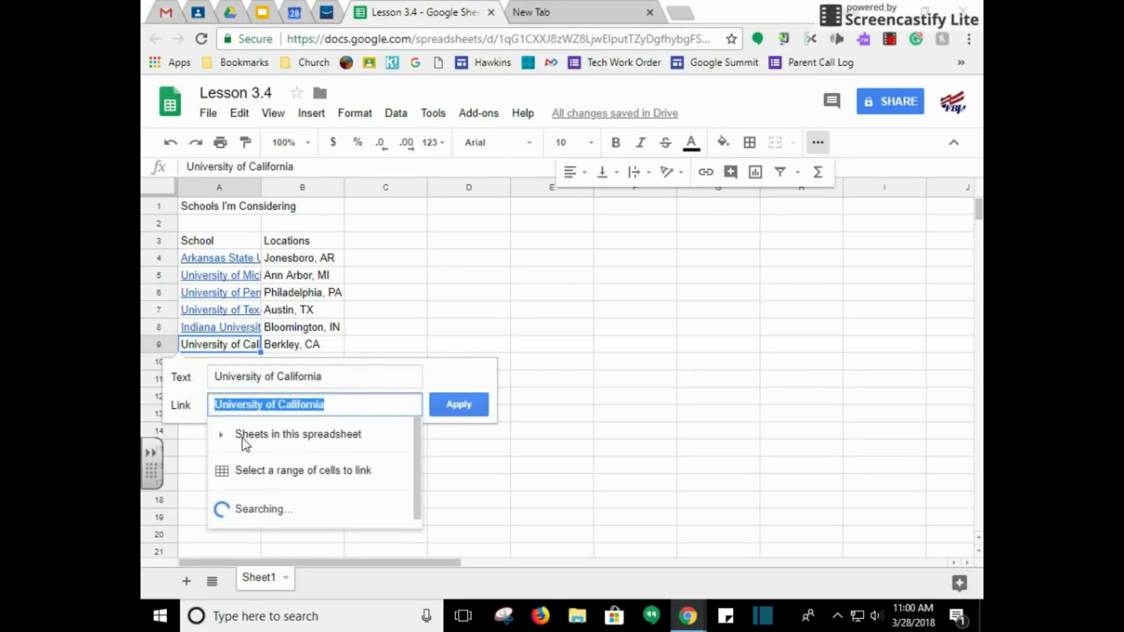
scroll(459, 507, "down", 1)
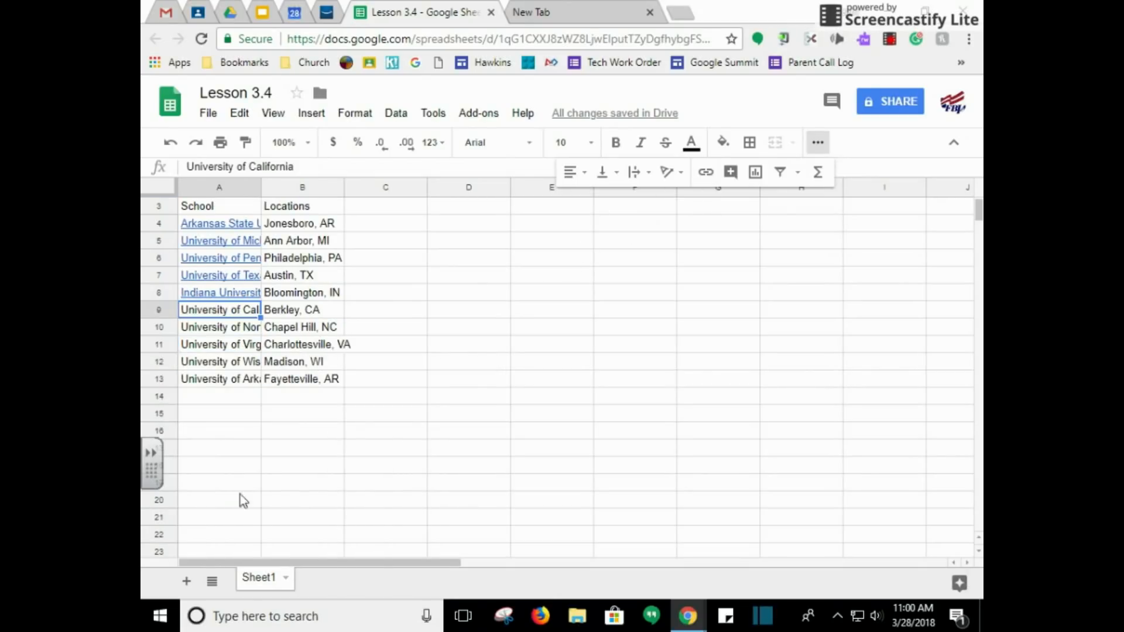
left_click(705, 171)
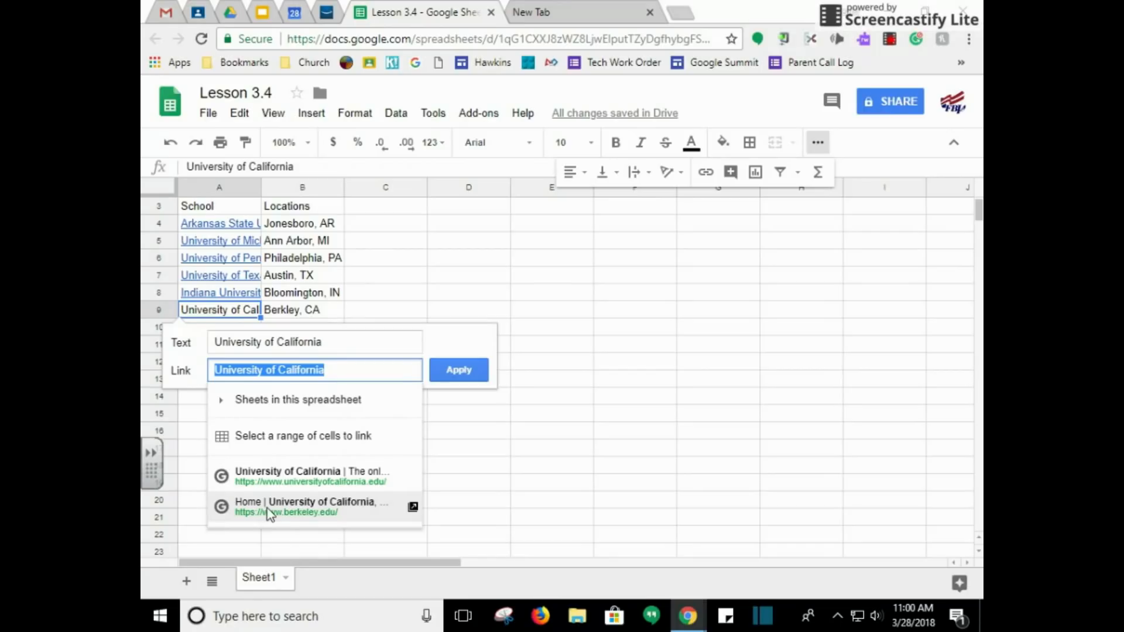
left_click(268, 509)
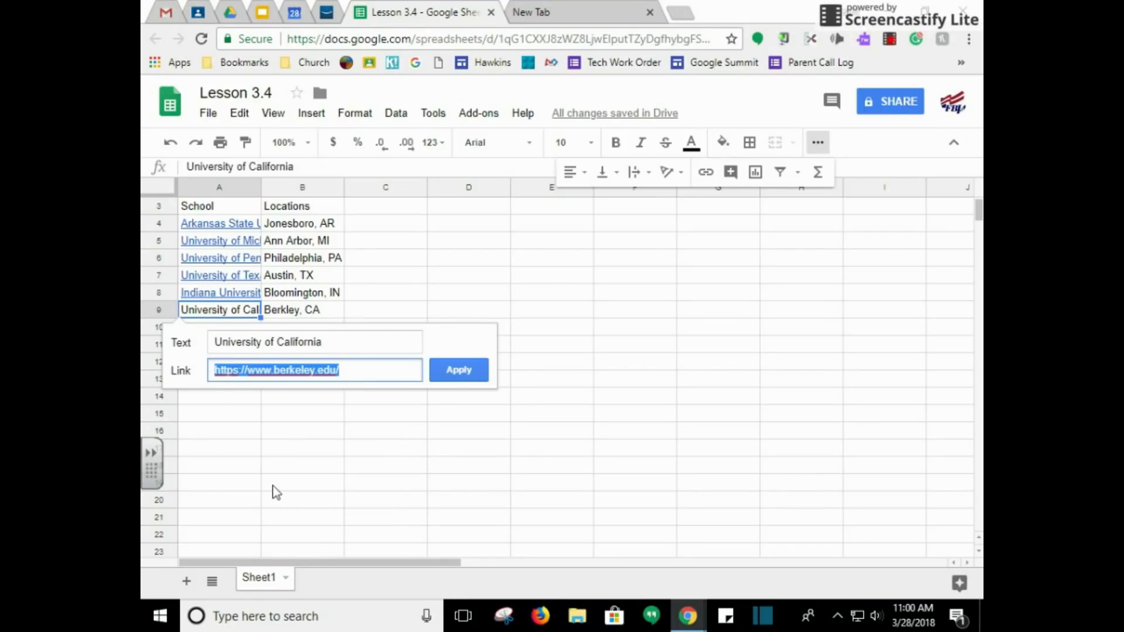
left_click(462, 371)
left_click(218, 331)
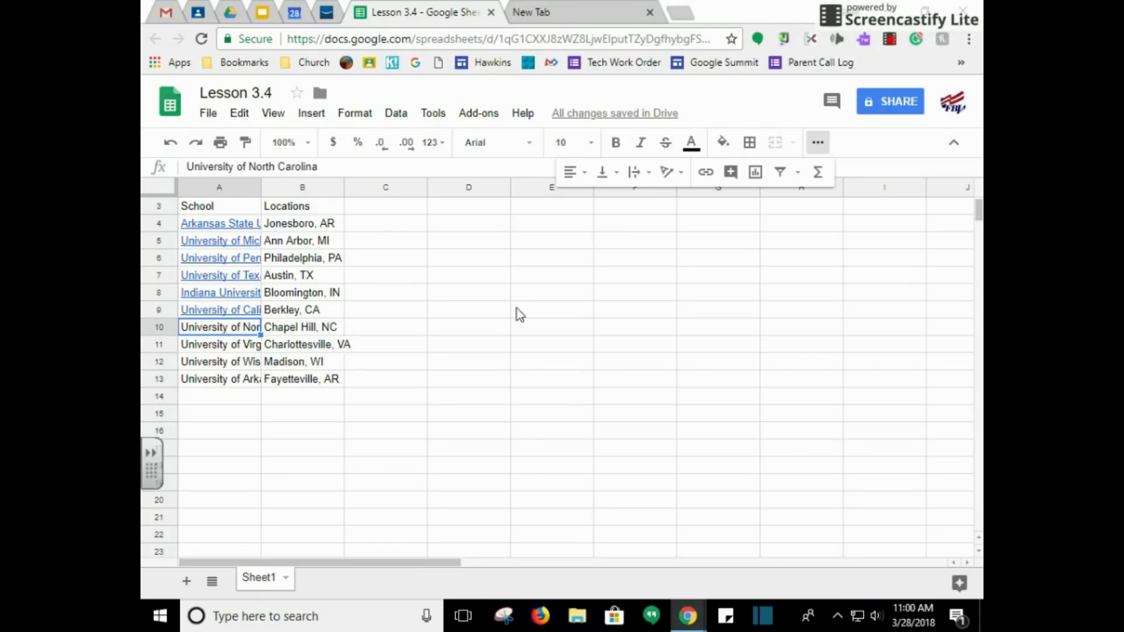
left_click(706, 175)
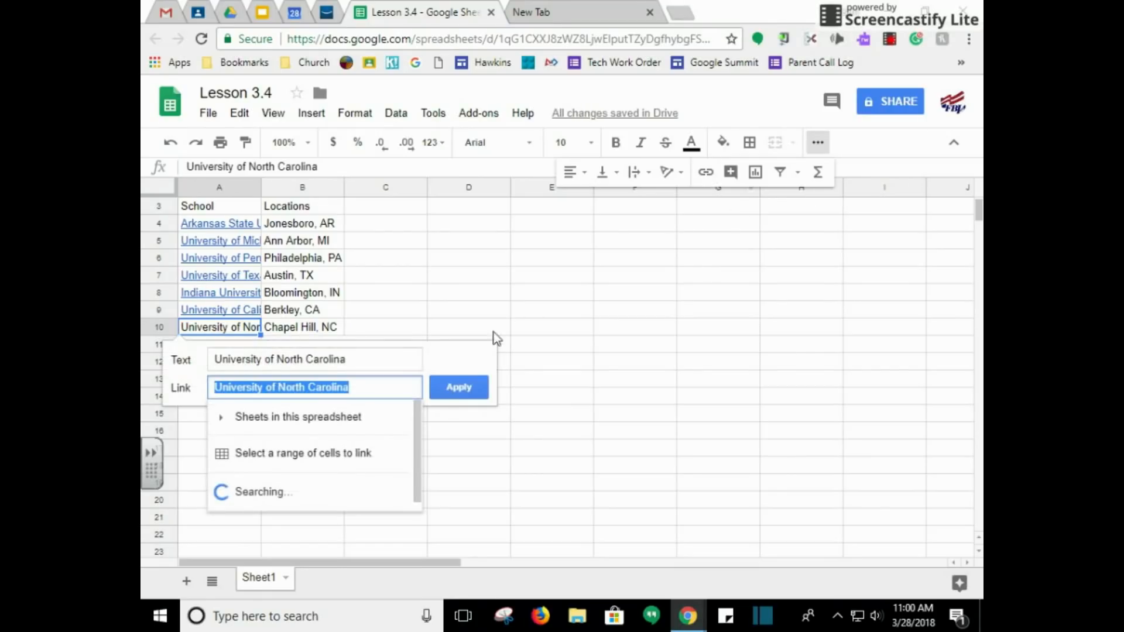
left_click(335, 495)
left_click(458, 387)
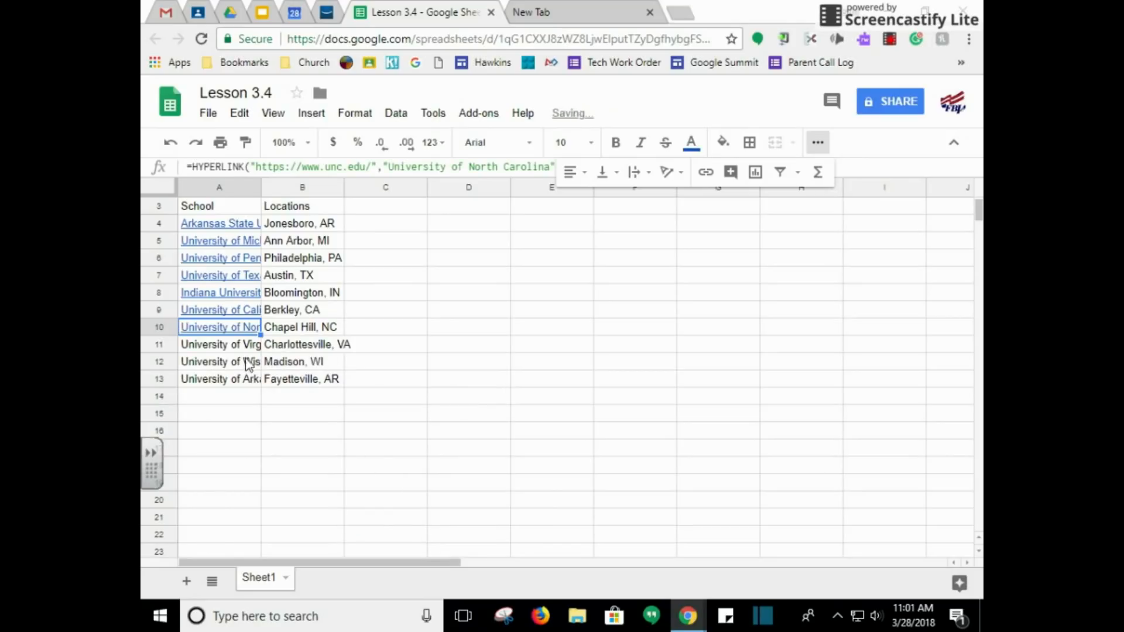
left_click(237, 345)
left_click(707, 172)
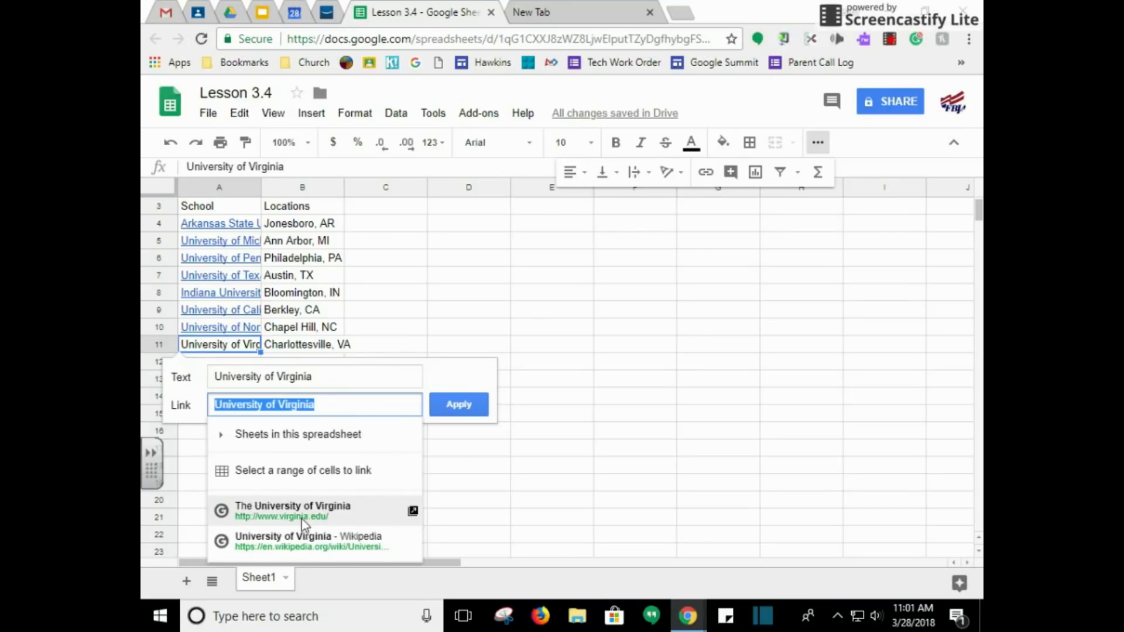
left_click(387, 507)
left_click(458, 404)
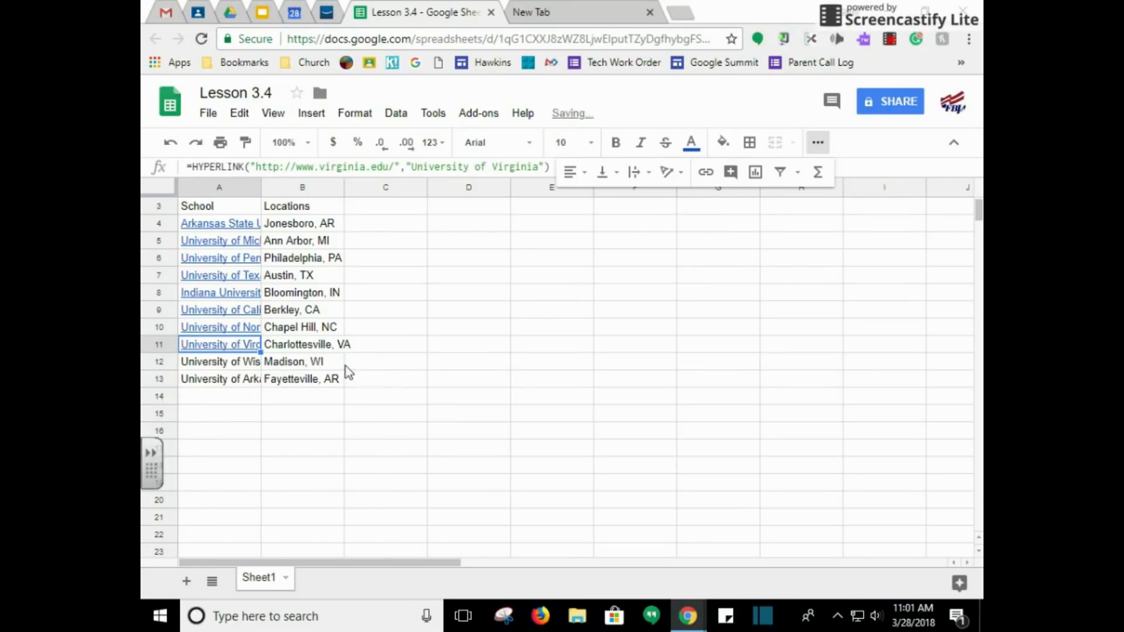
left_click(219, 362)
left_click(705, 173)
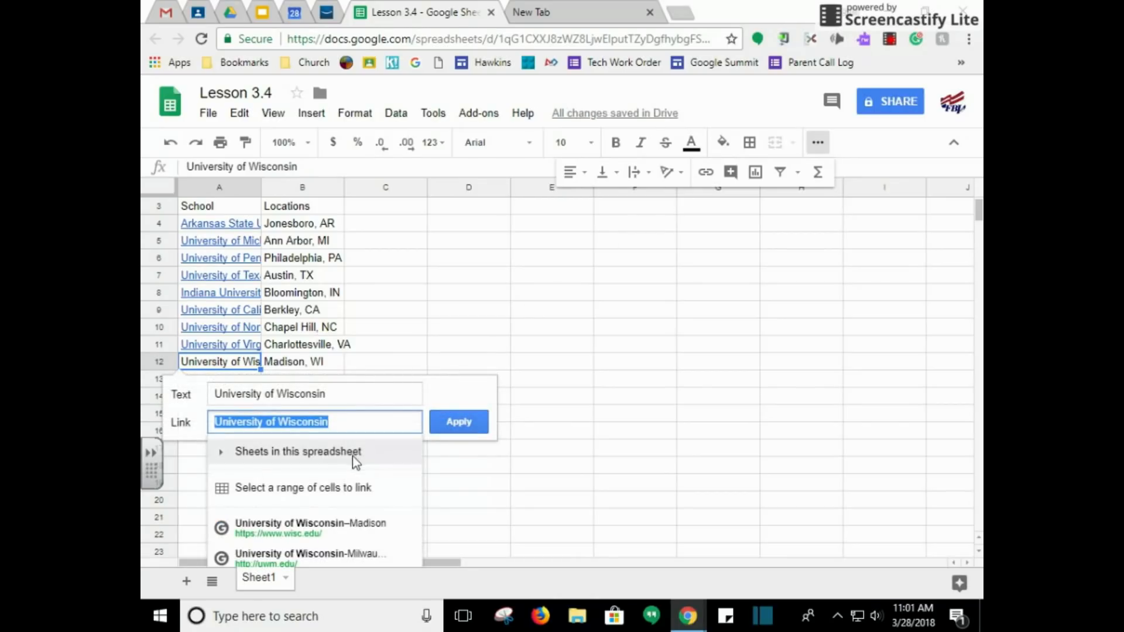
left_click(298, 527)
left_click(458, 422)
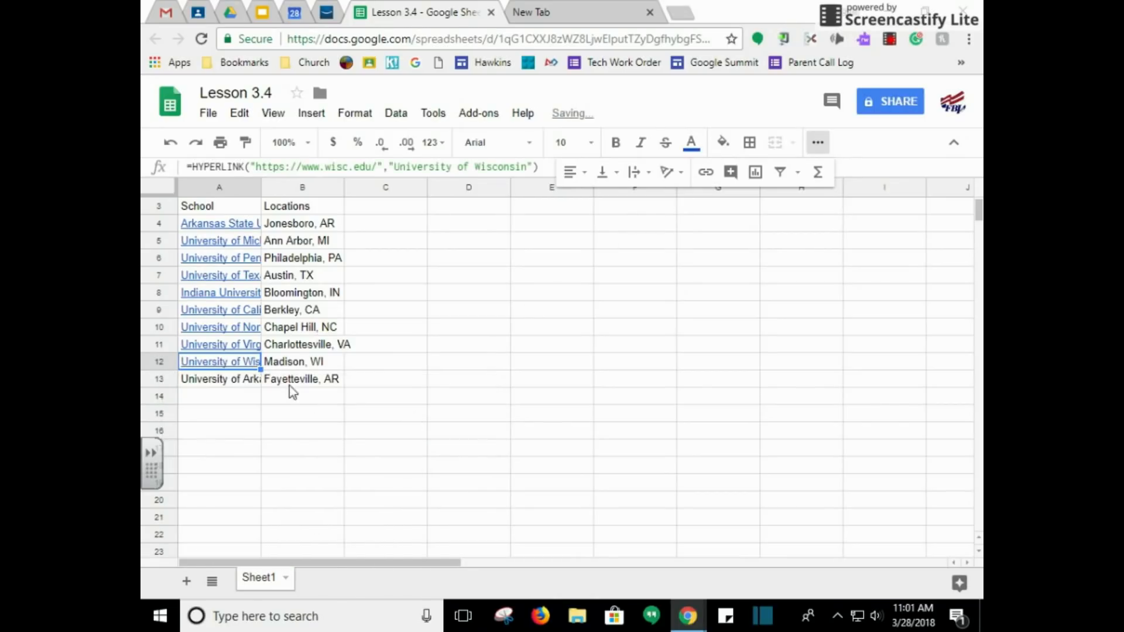
left_click(227, 381)
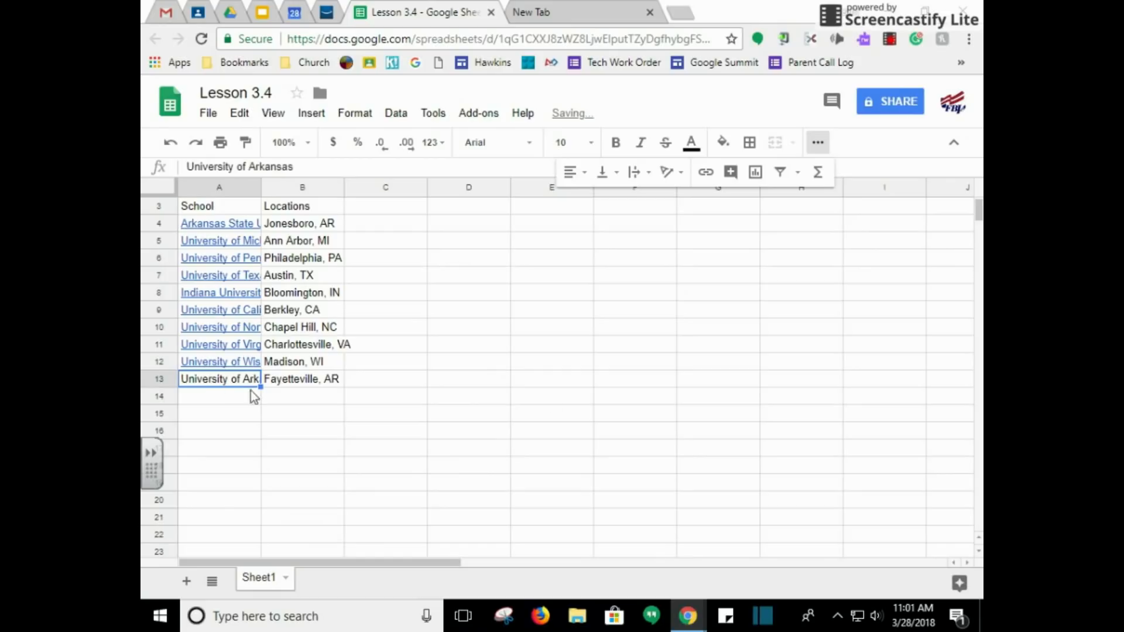
left_click(705, 171)
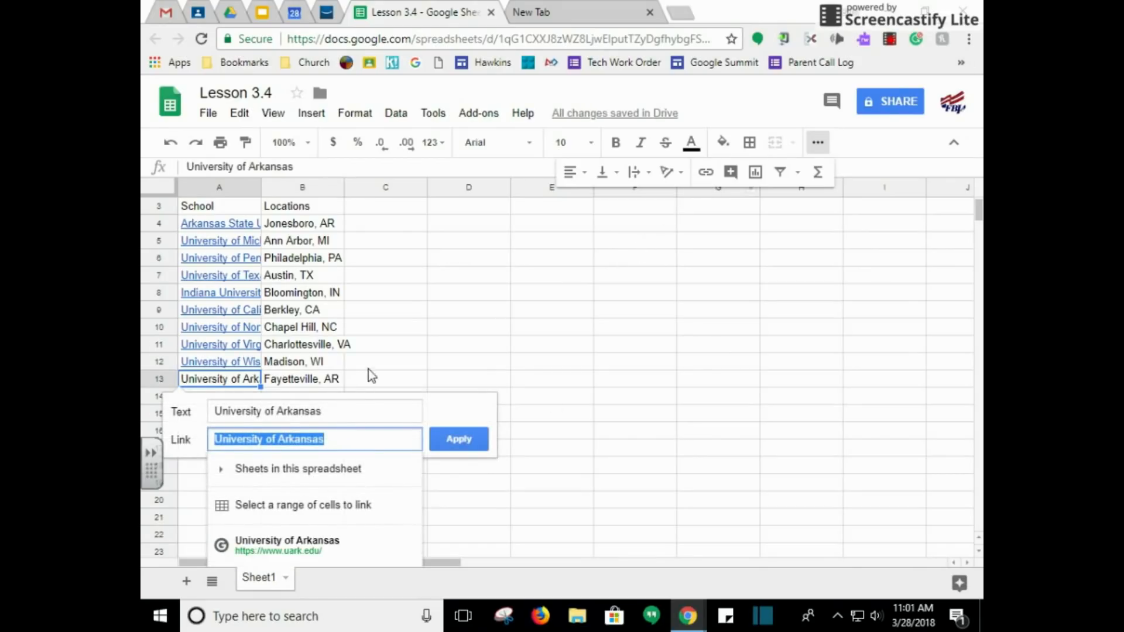
left_click(310, 544)
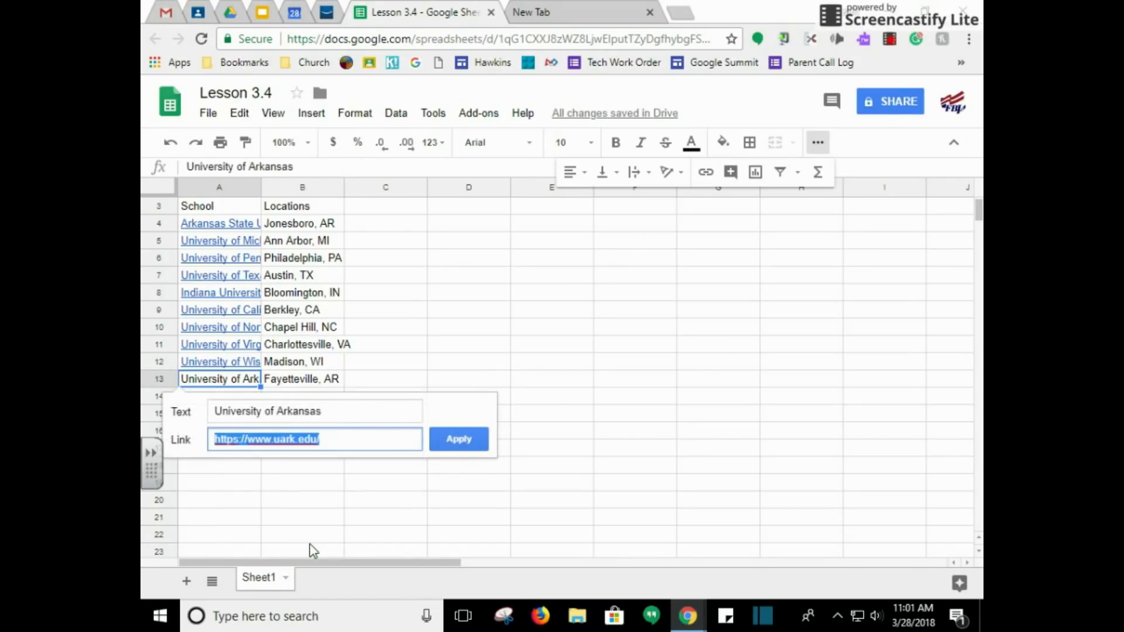
left_click(462, 439)
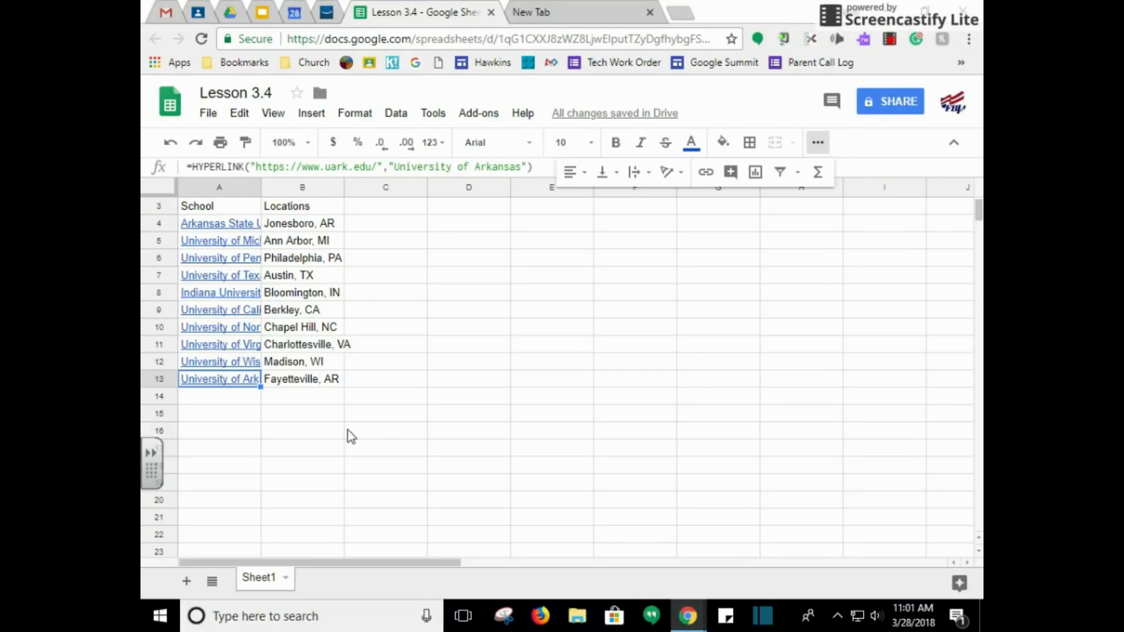
Step: Format the School and Locations header row 3 as bold, centered text at font size 14
scroll(176, 363, "up", 1)
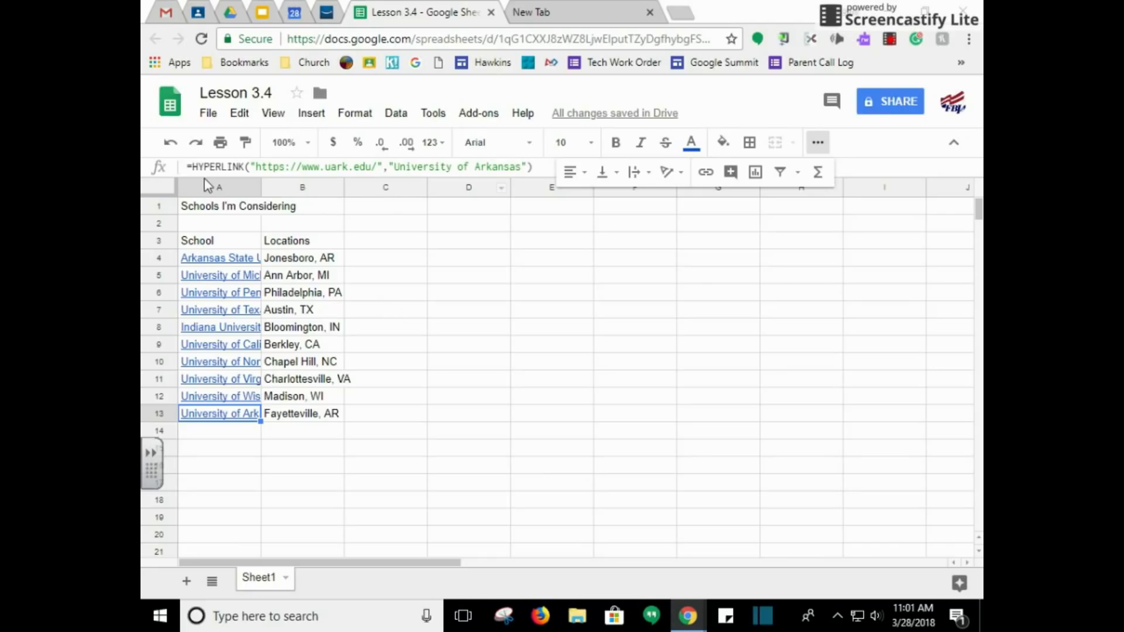
left_click(152, 240)
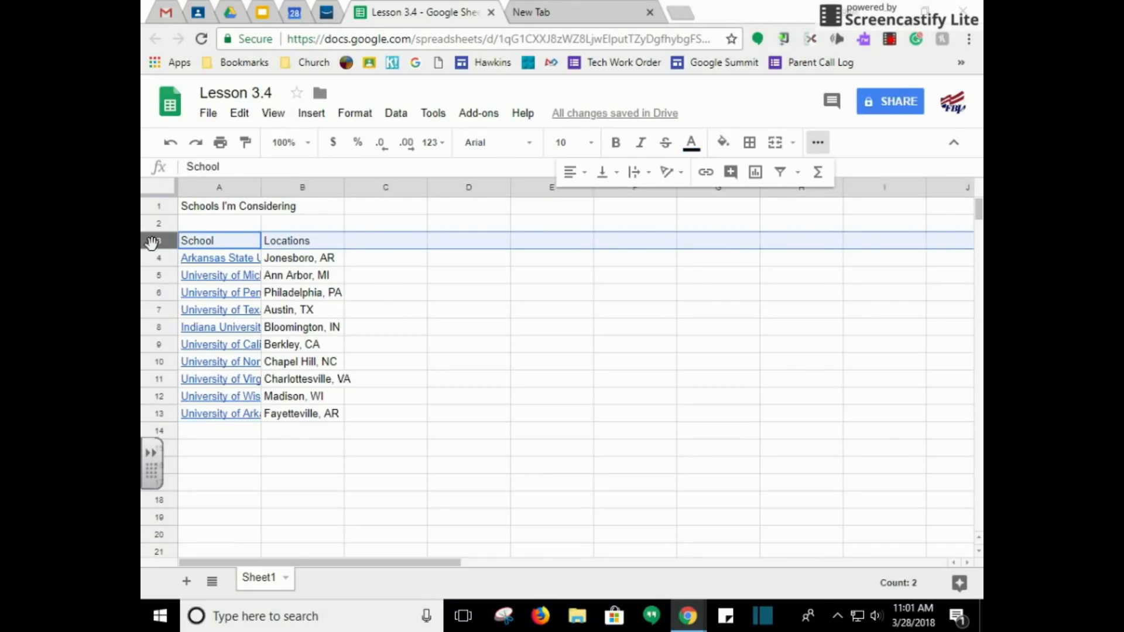
left_click(617, 146)
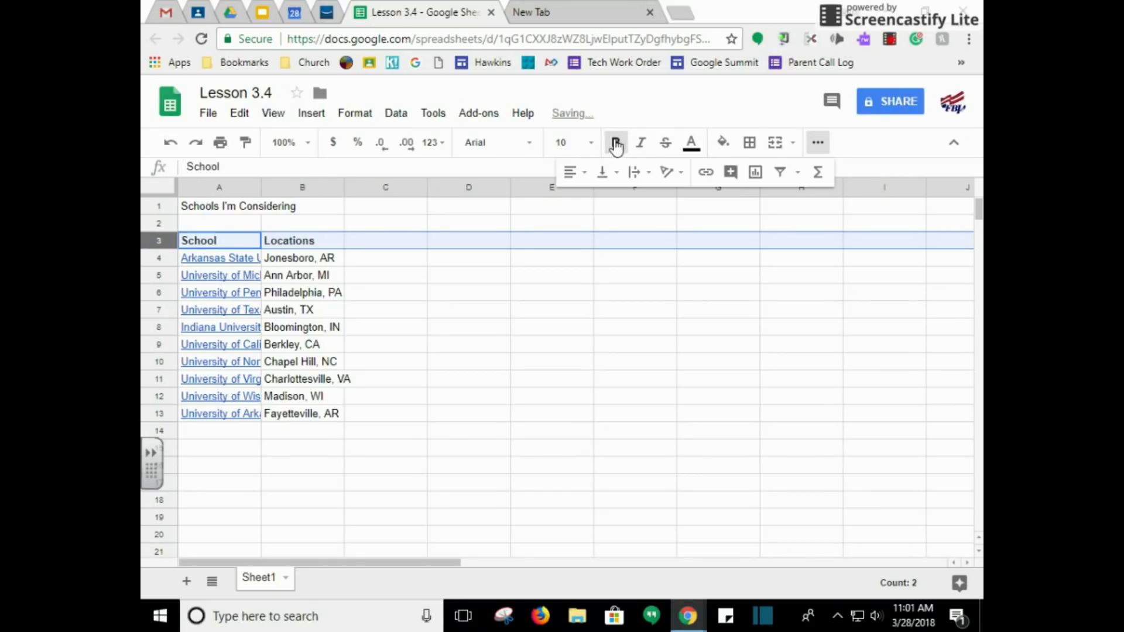
left_click(571, 185)
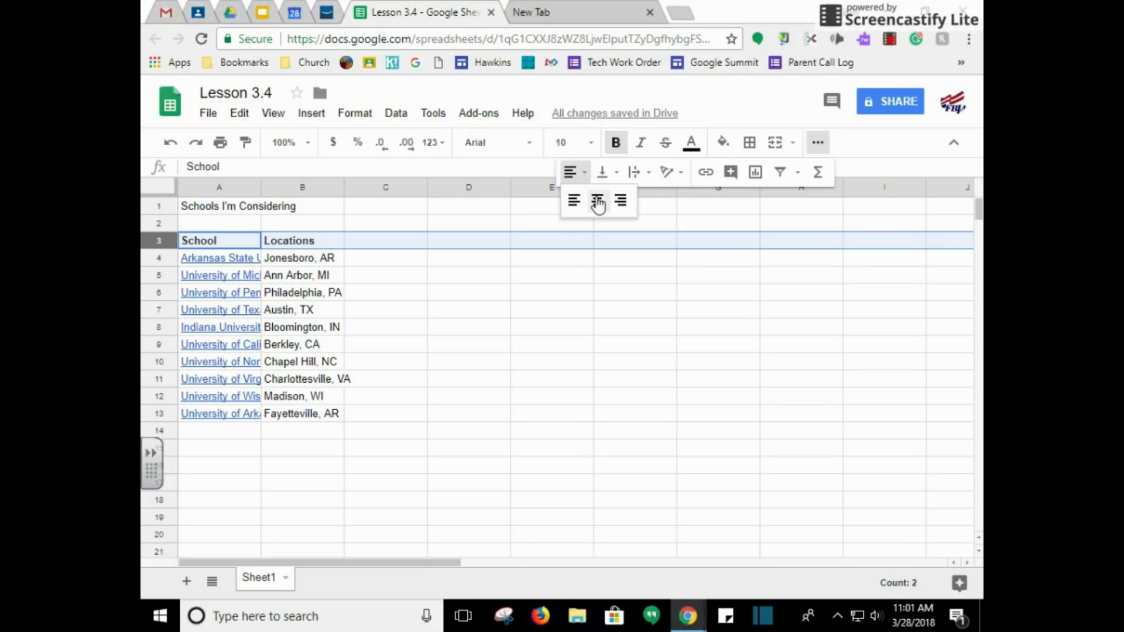
left_click(596, 197)
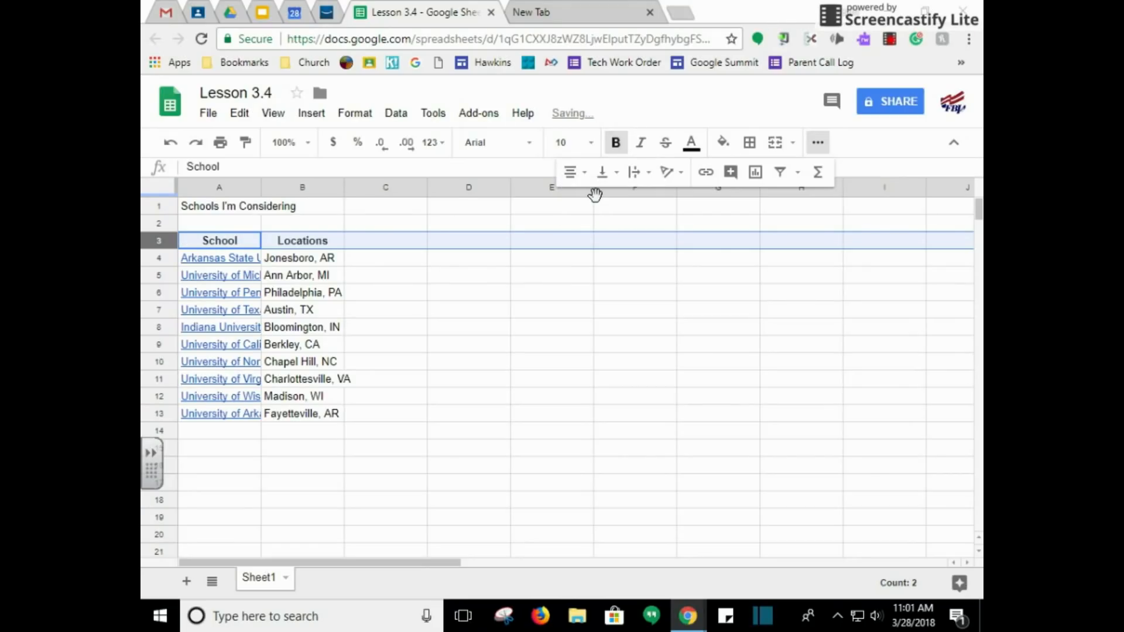
left_click(591, 145)
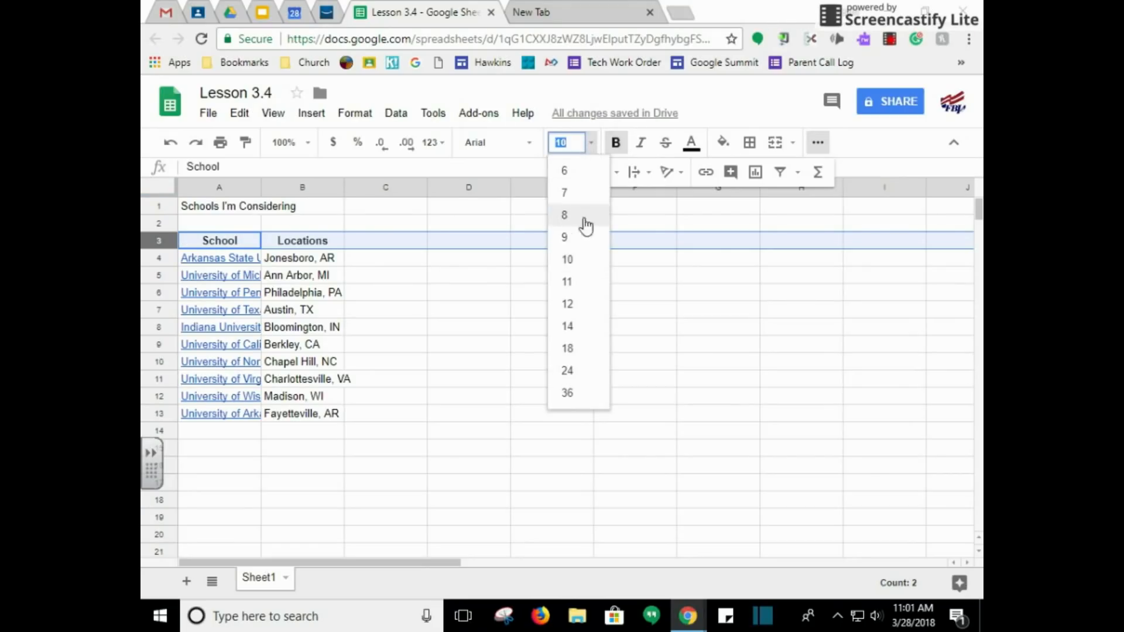
left_click(581, 325)
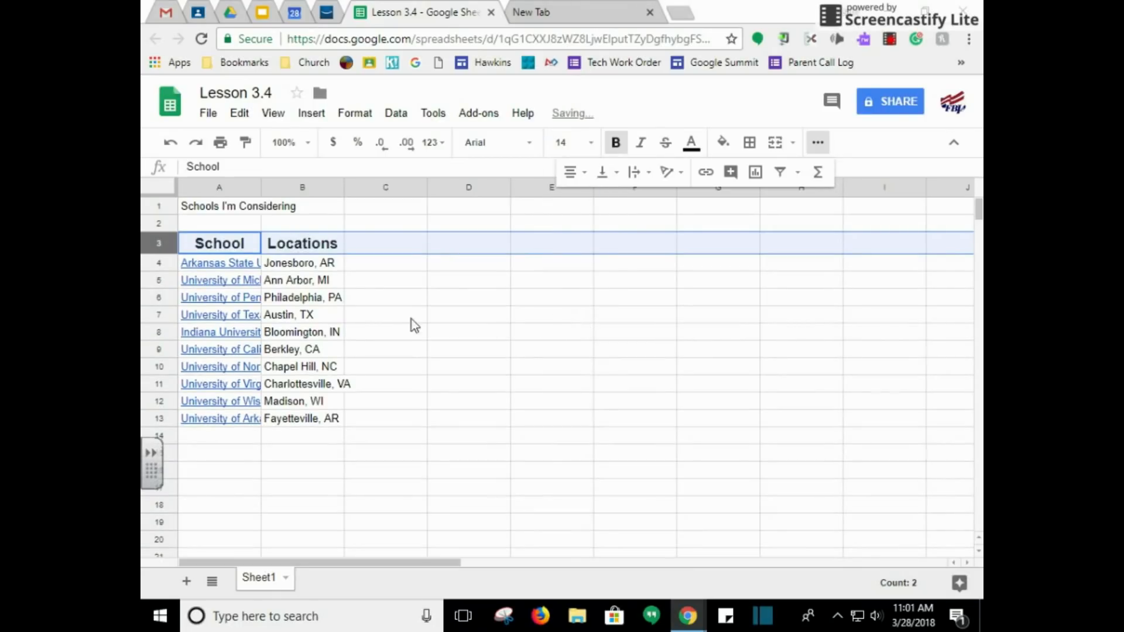
Step: Resize column A to a width of 150 pixels
mouse_move(251, 306)
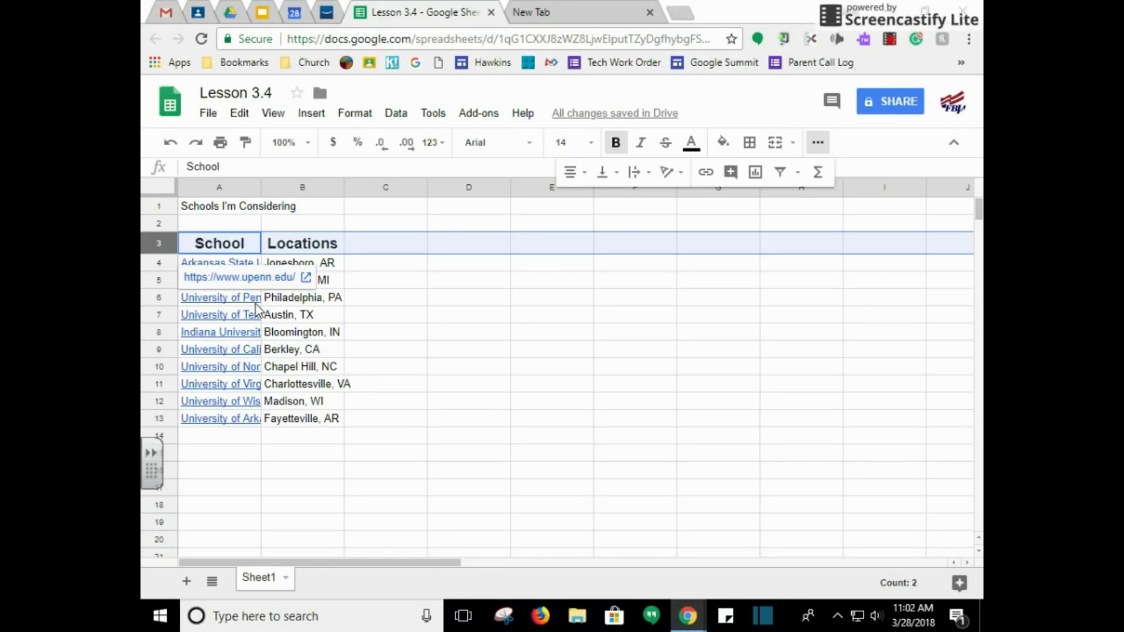
left_click(252, 189)
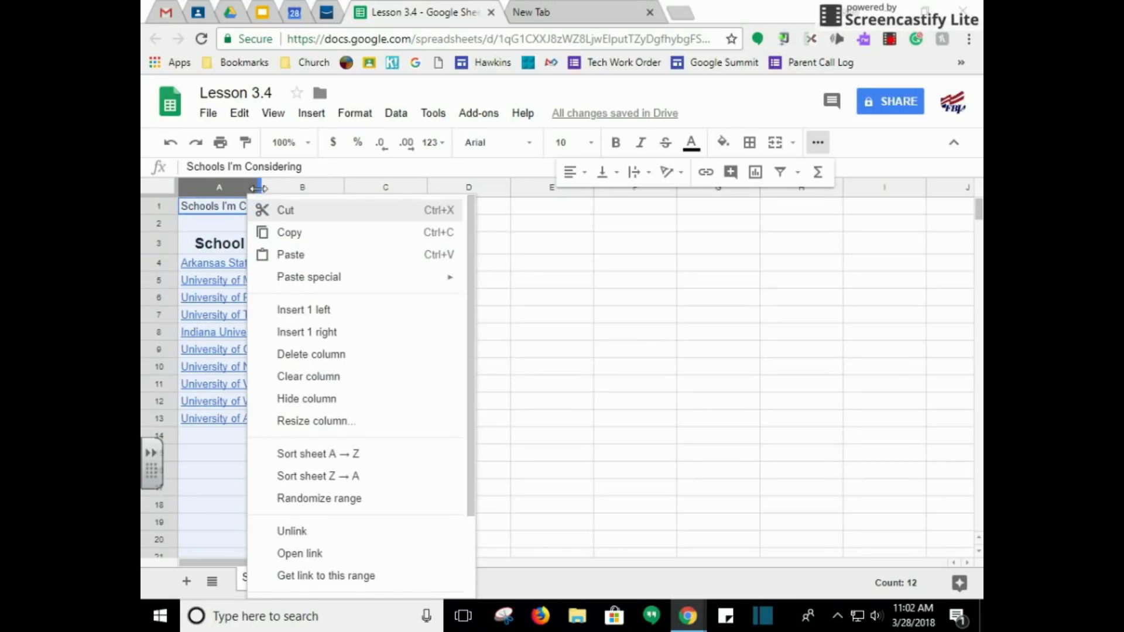
left_click(321, 421)
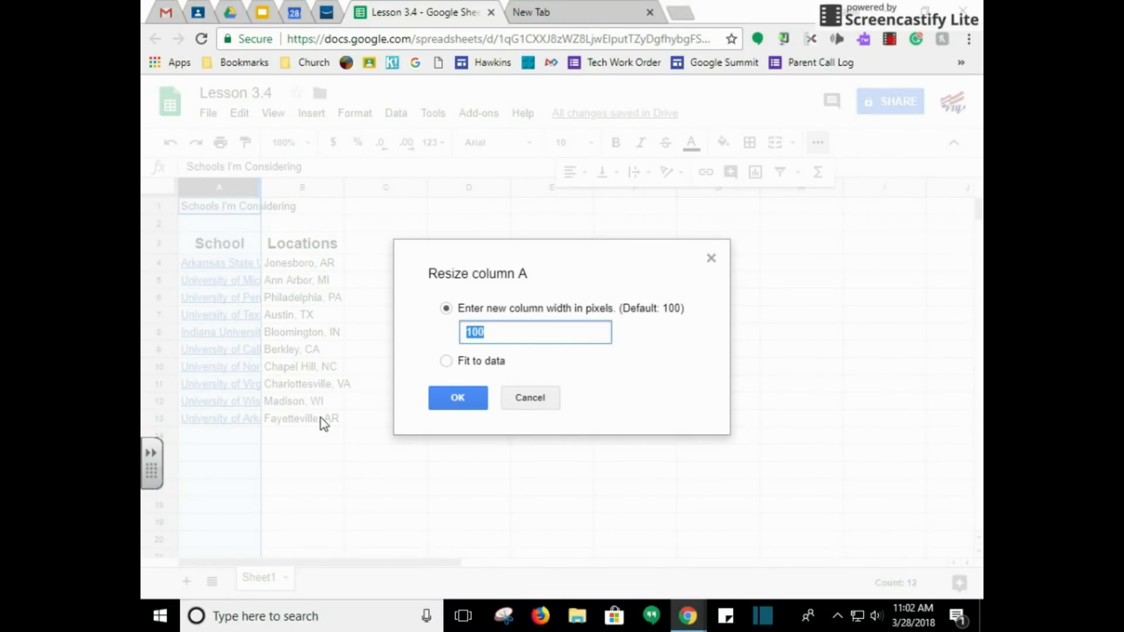
type("150")
left_click(465, 403)
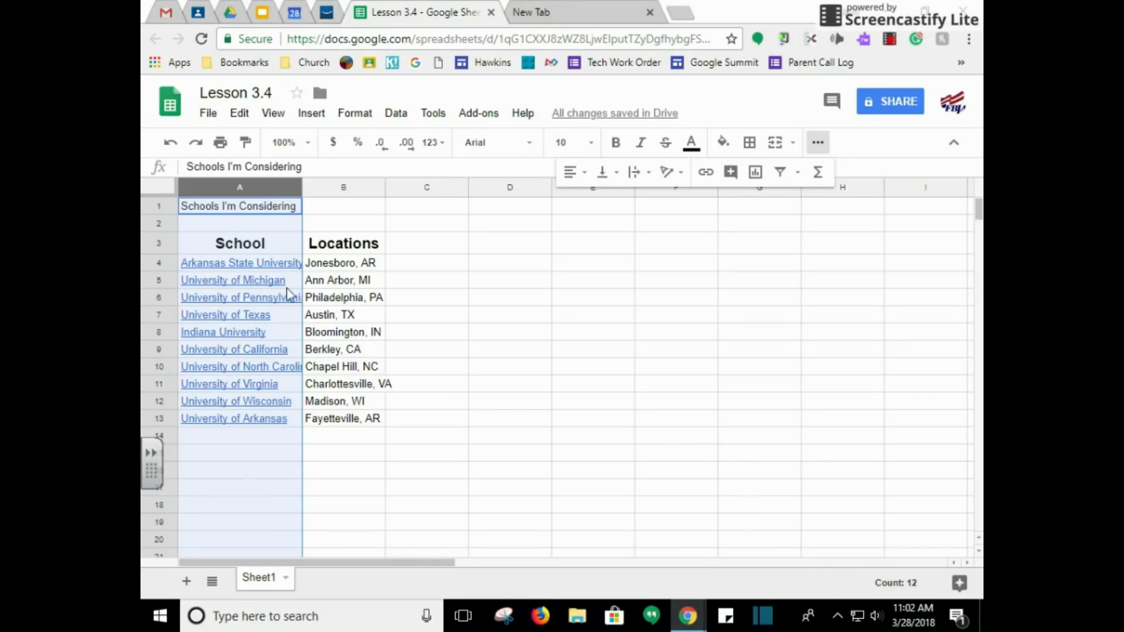
mouse_move(294, 302)
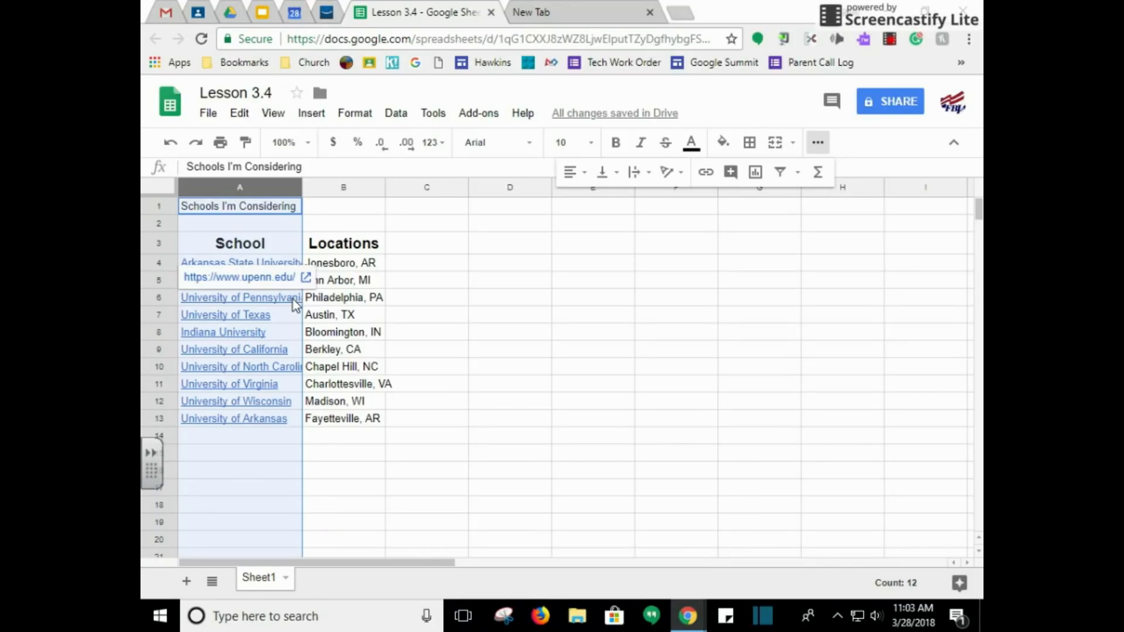
left_click(676, 331)
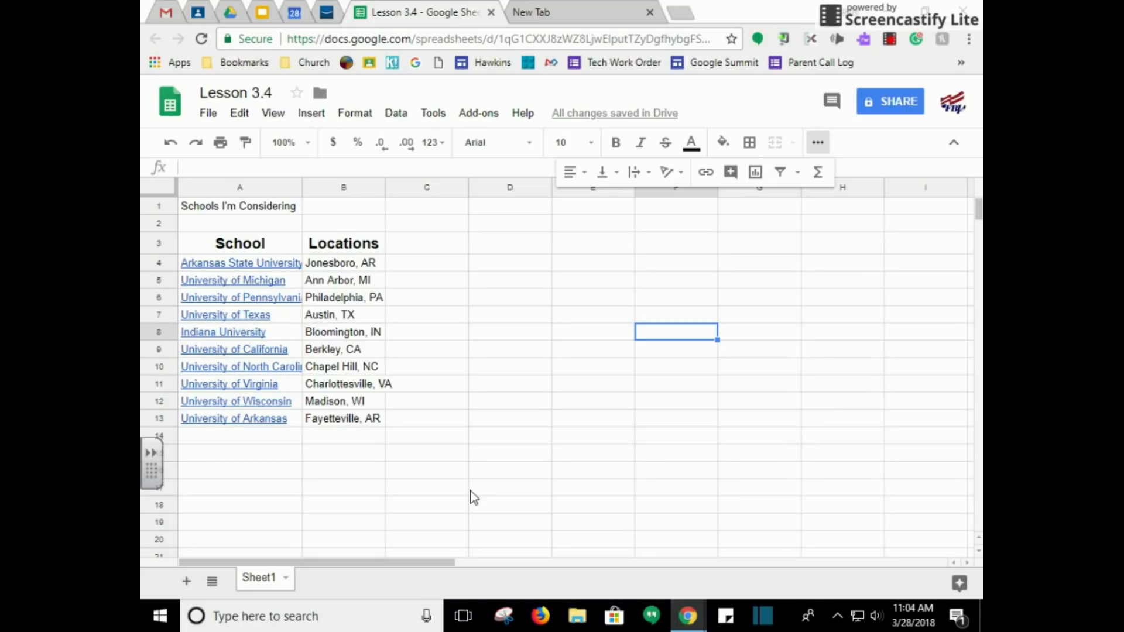
Step: Wrap the text of the linked school names in cells A4 through A13
left_click_drag(258, 263, 256, 419)
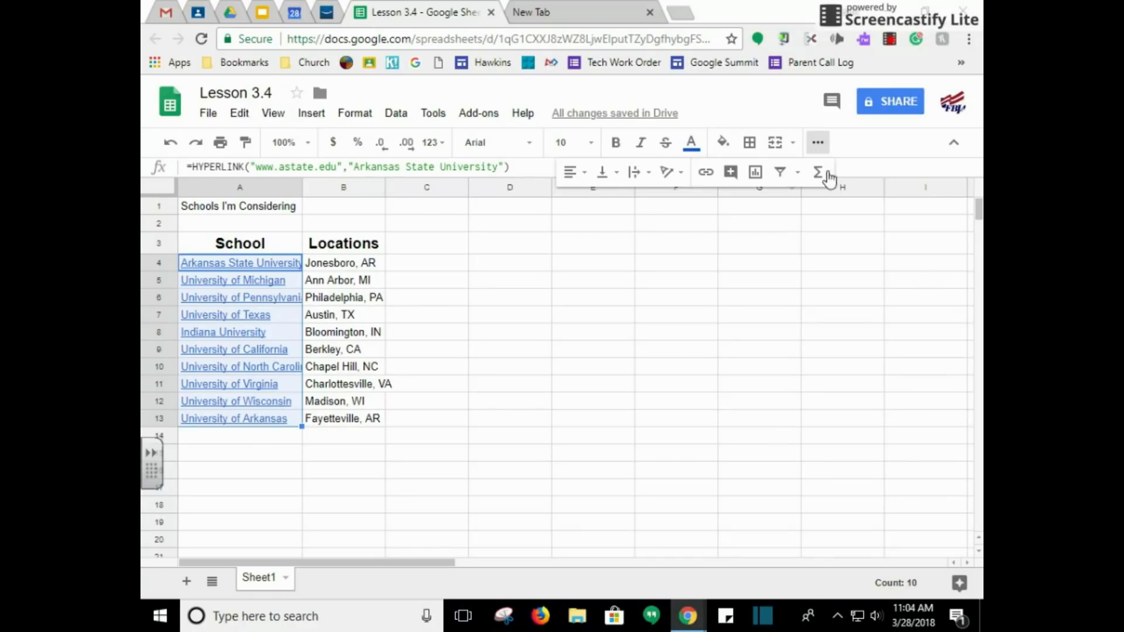
left_click(638, 173)
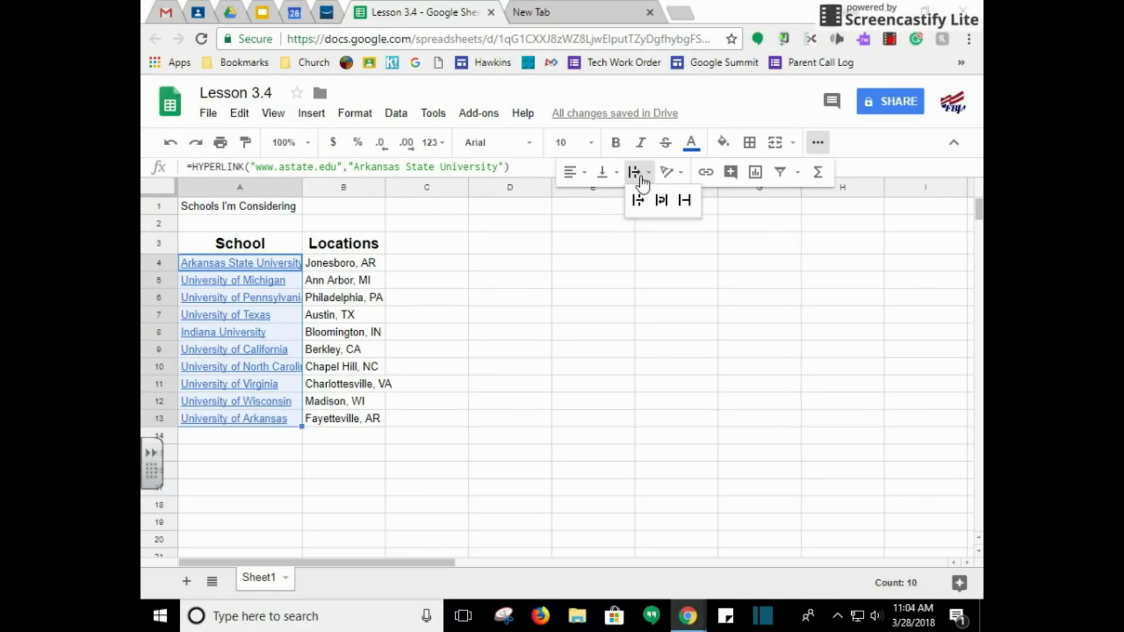
left_click(662, 206)
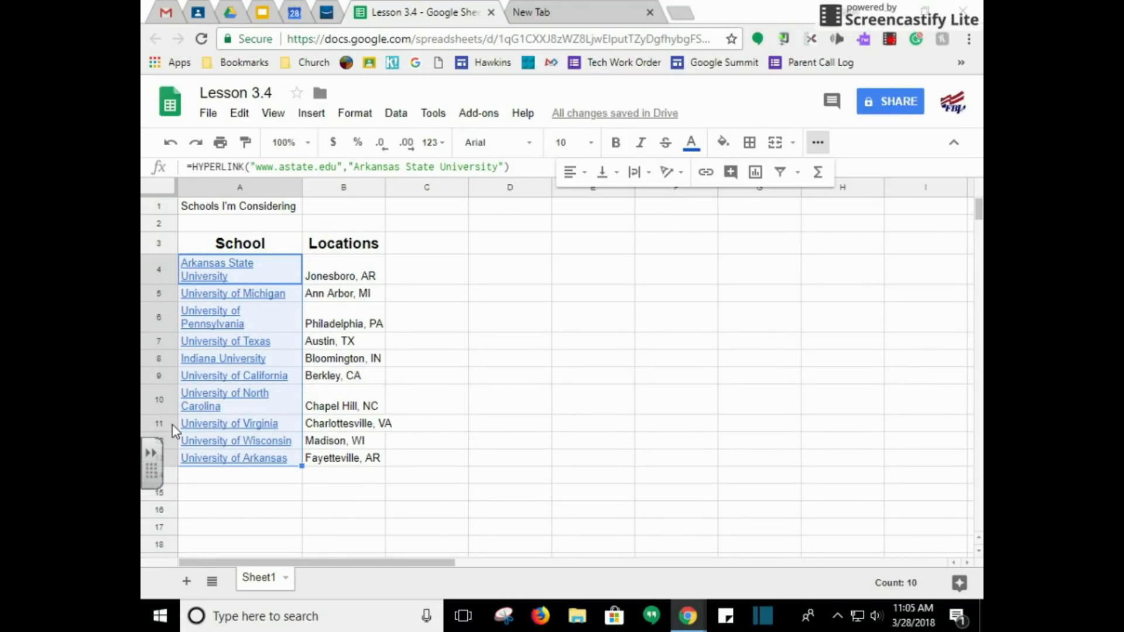
mouse_move(189, 429)
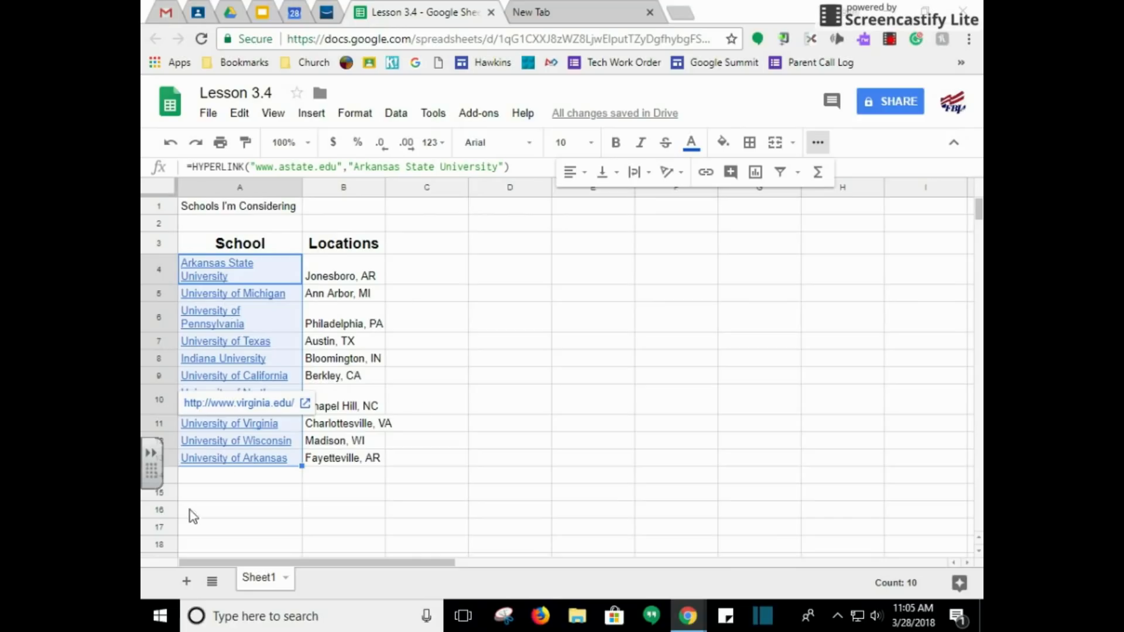
left_click(258, 493)
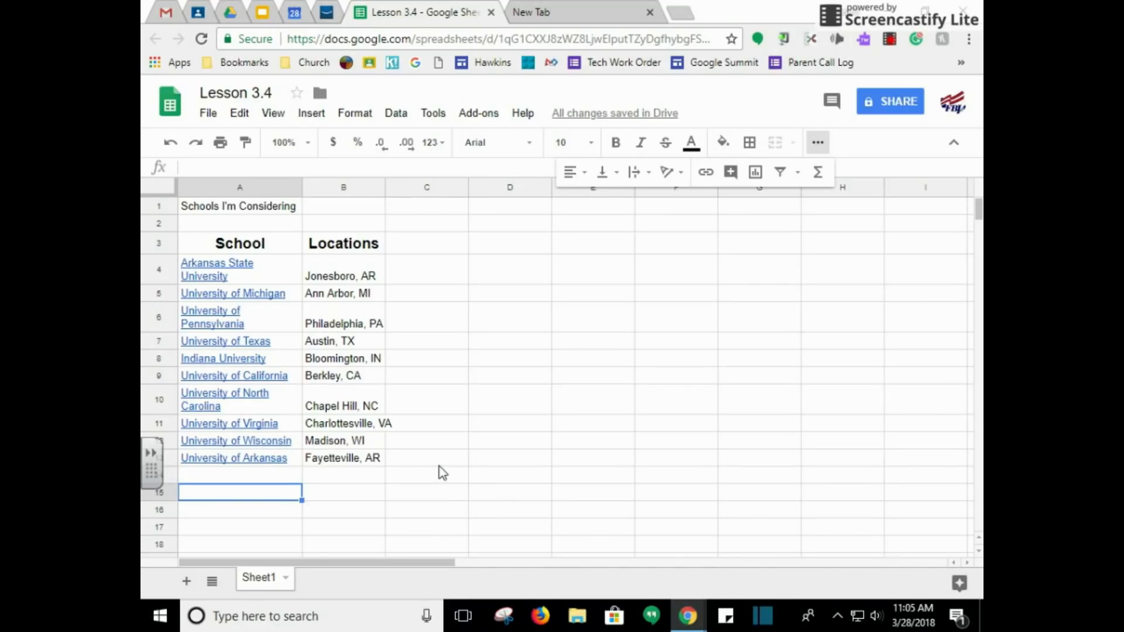
Step: Make the Jonesboro, AR location in cell B4 red and italic, and dismiss the Facebook notification
left_click(338, 273)
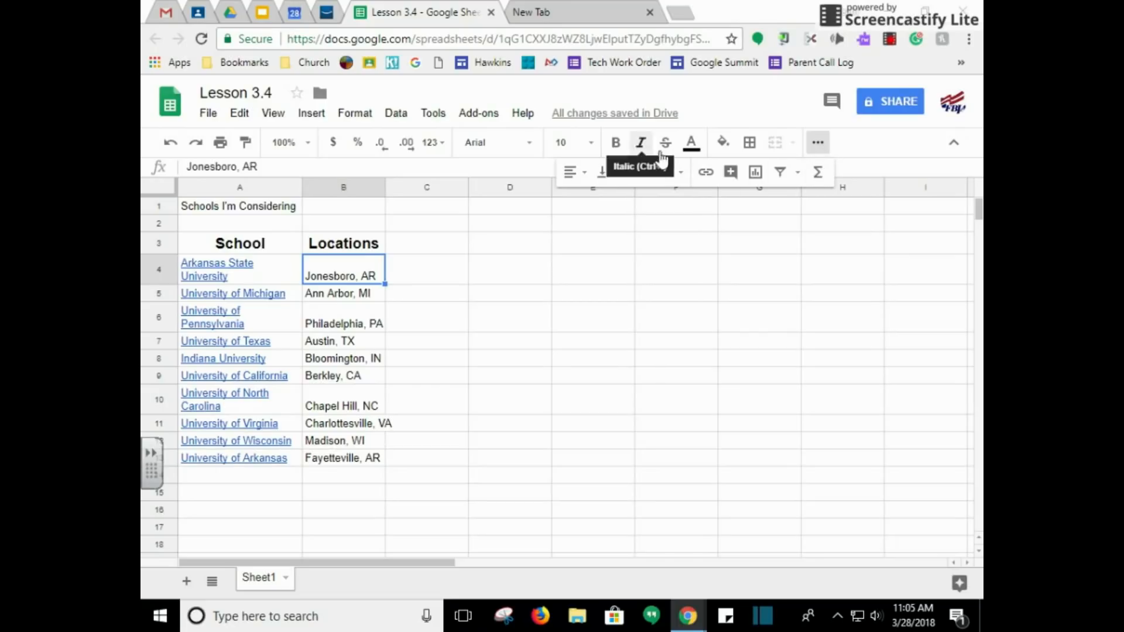
left_click(700, 148)
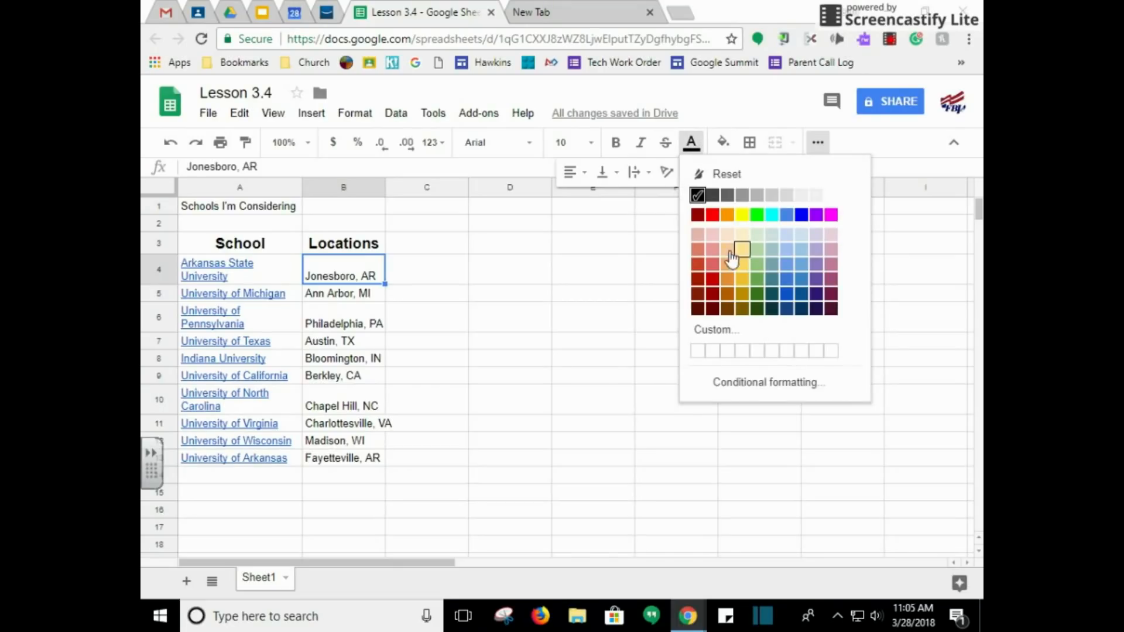
left_click(712, 215)
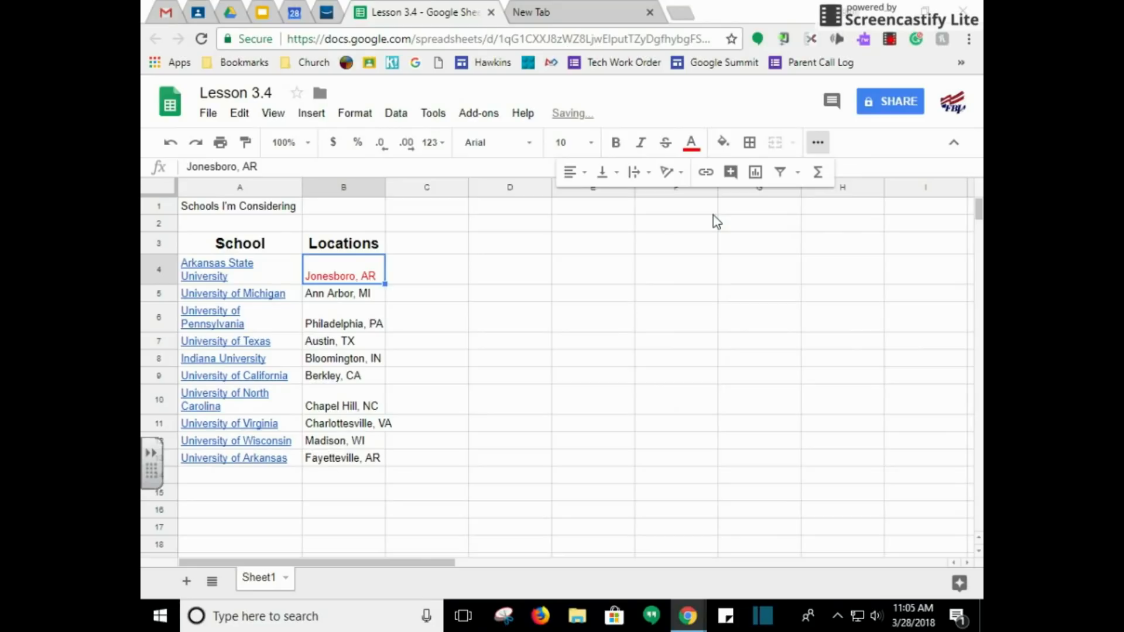
left_click(640, 144)
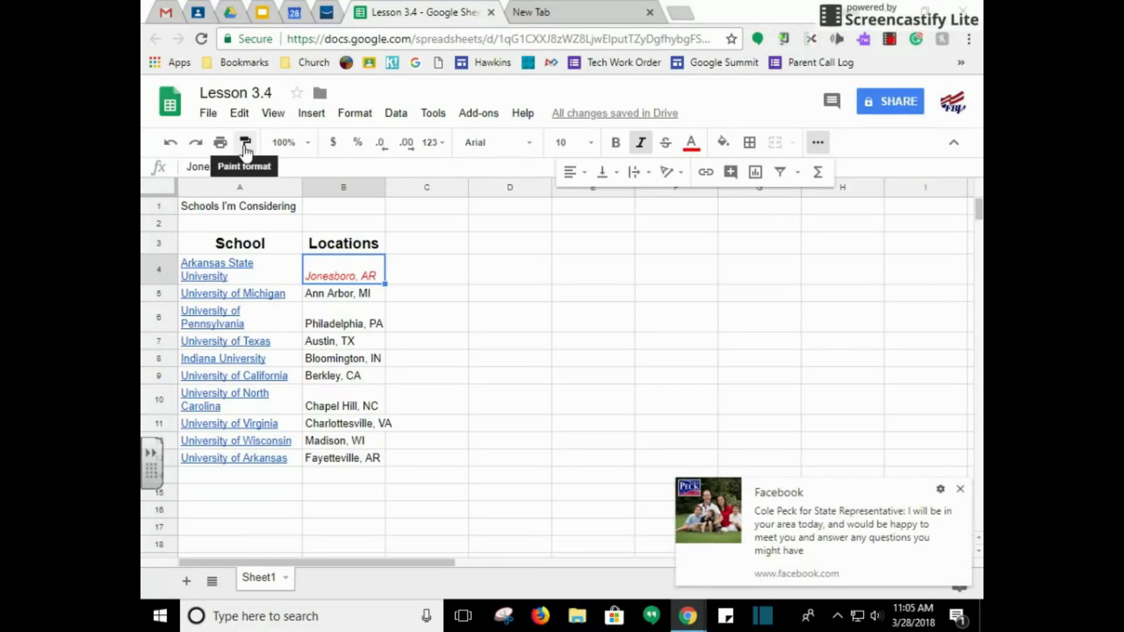
left_click(960, 489)
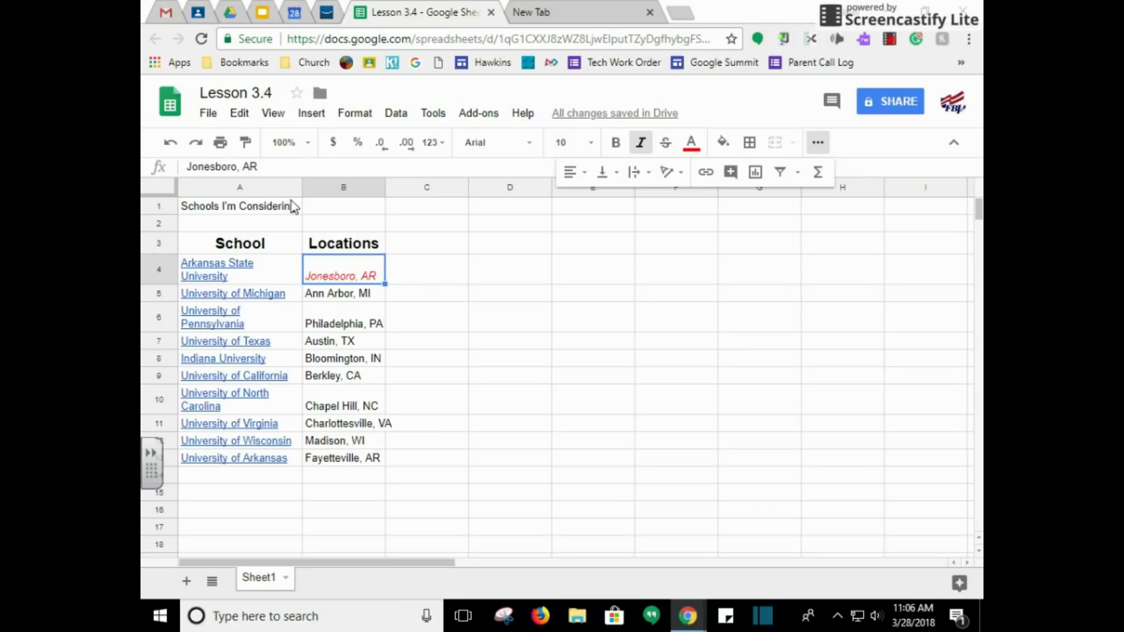
Step: Copy the formatting of cell B4 onto the remaining locations in B5 through B13 with Paint format
left_click(246, 147)
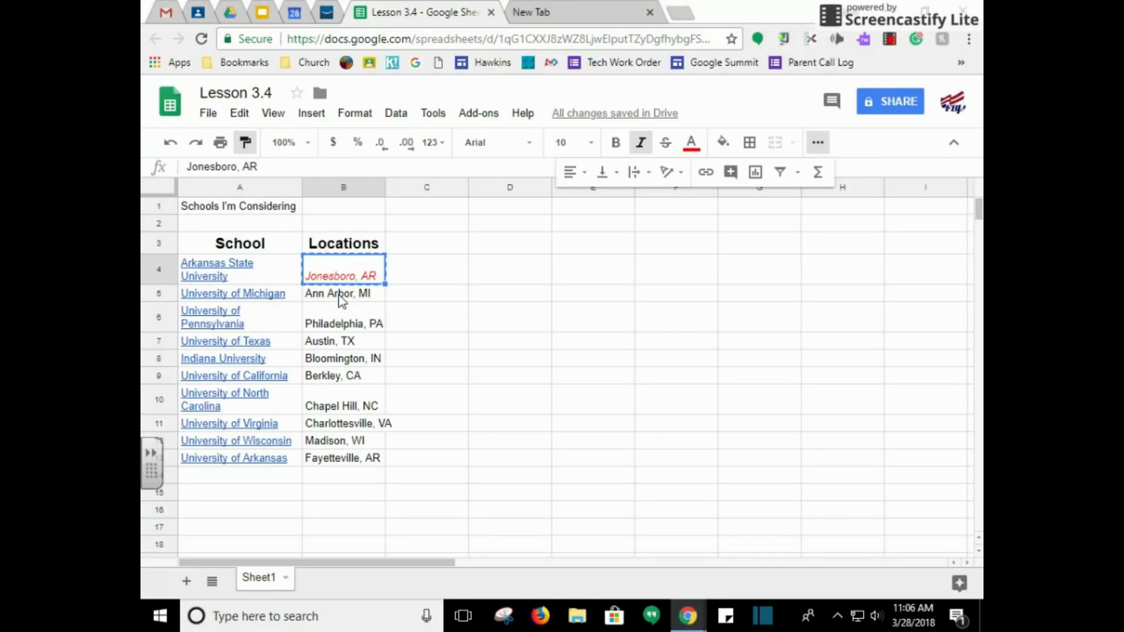
left_click_drag(341, 299, 345, 466)
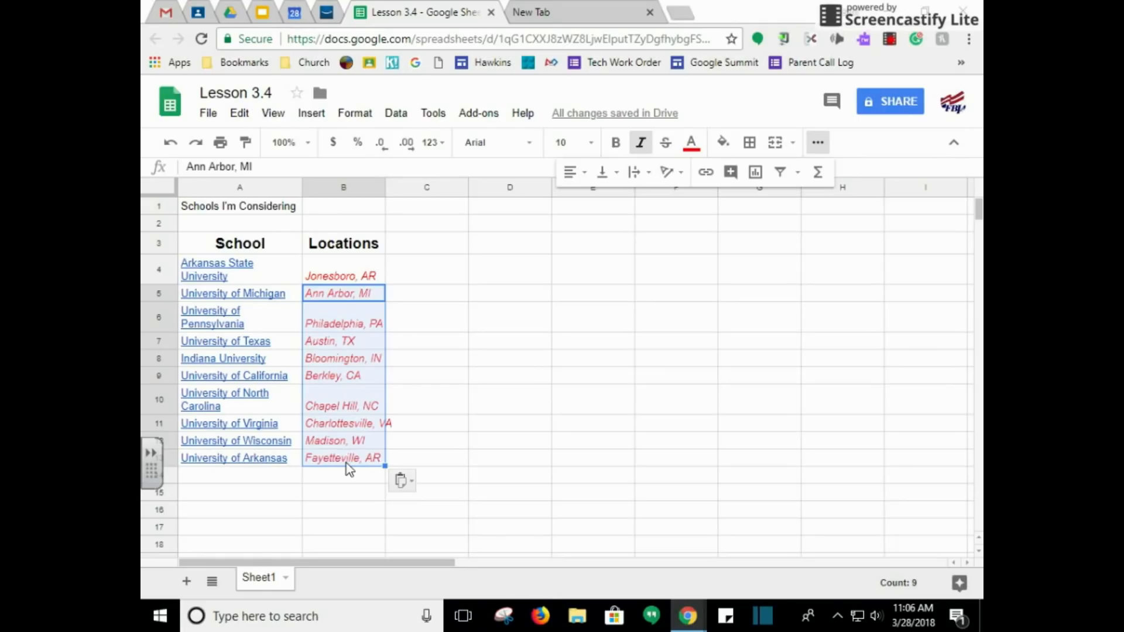
left_click(415, 448)
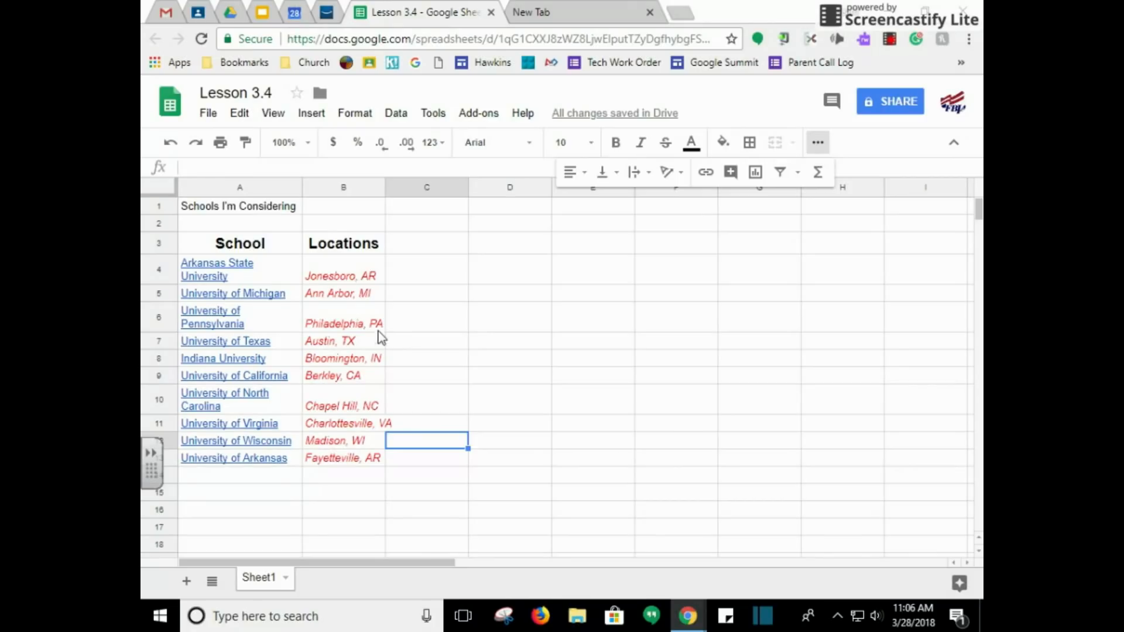
Step: Make the title "Schools I'm Considering" in cell A1 bold at font size 18
left_click(254, 210)
left_click(615, 143)
left_click(593, 145)
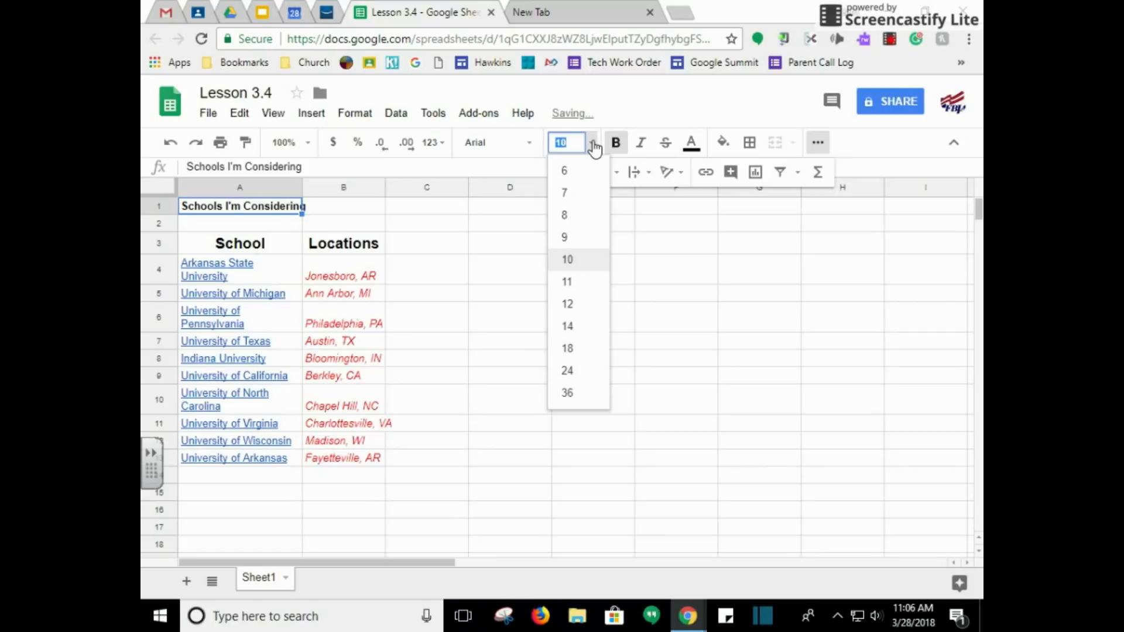
left_click(574, 354)
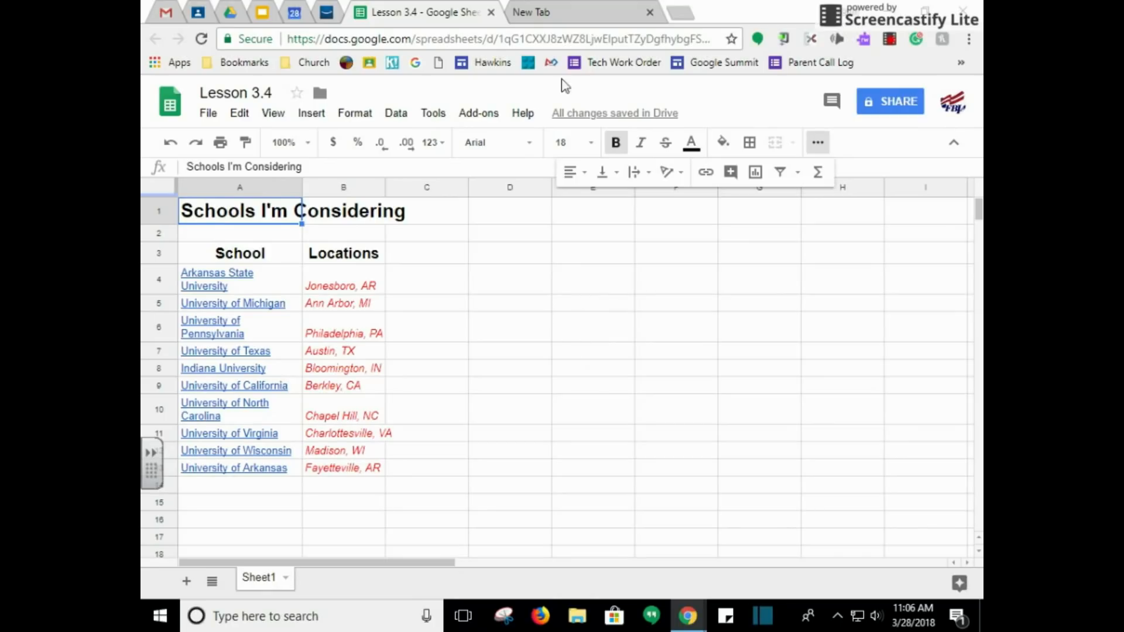
Step: Set the font of the title "Schools I'm Considering" in cell A1 to Mogra
left_click(520, 147)
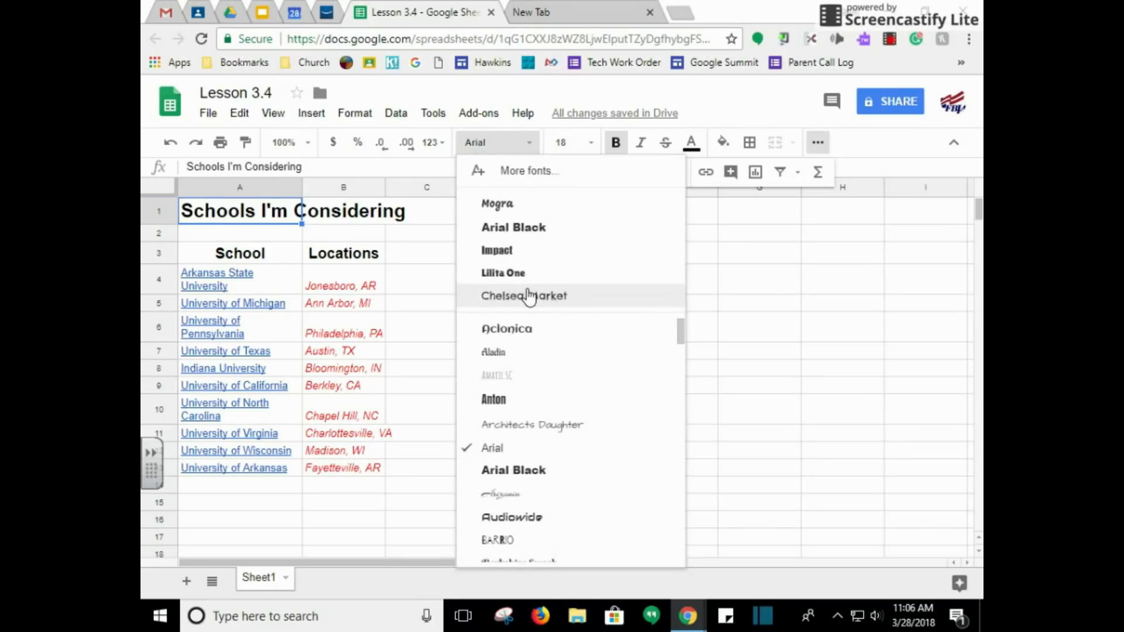
scroll(691, 372, "down", 2)
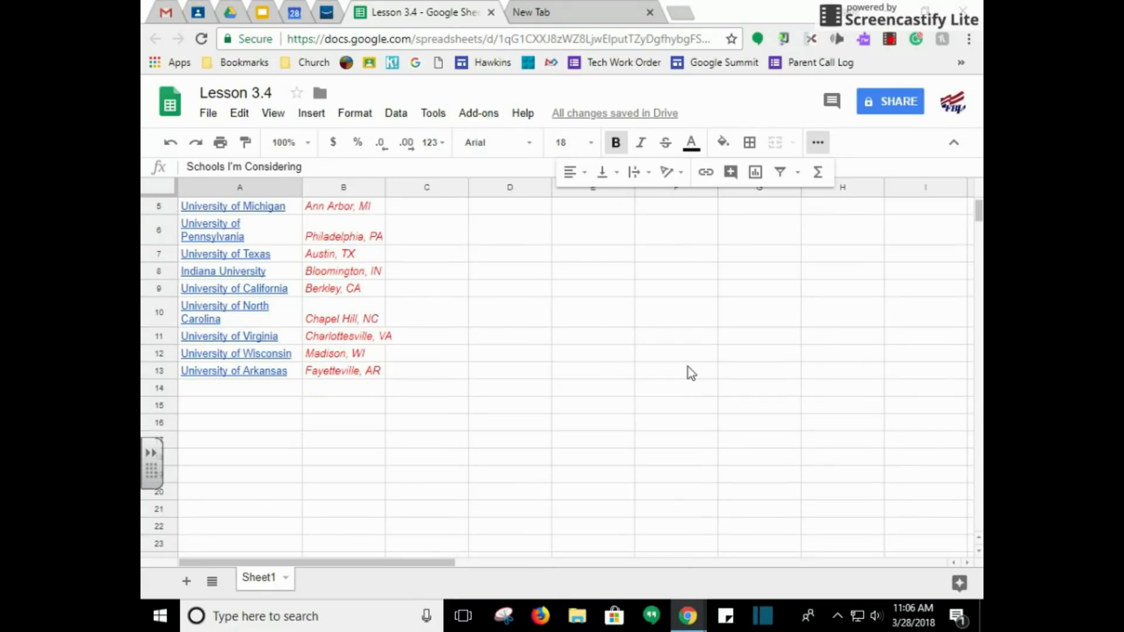
scroll(438, 342, "up", 2)
left_click(539, 151)
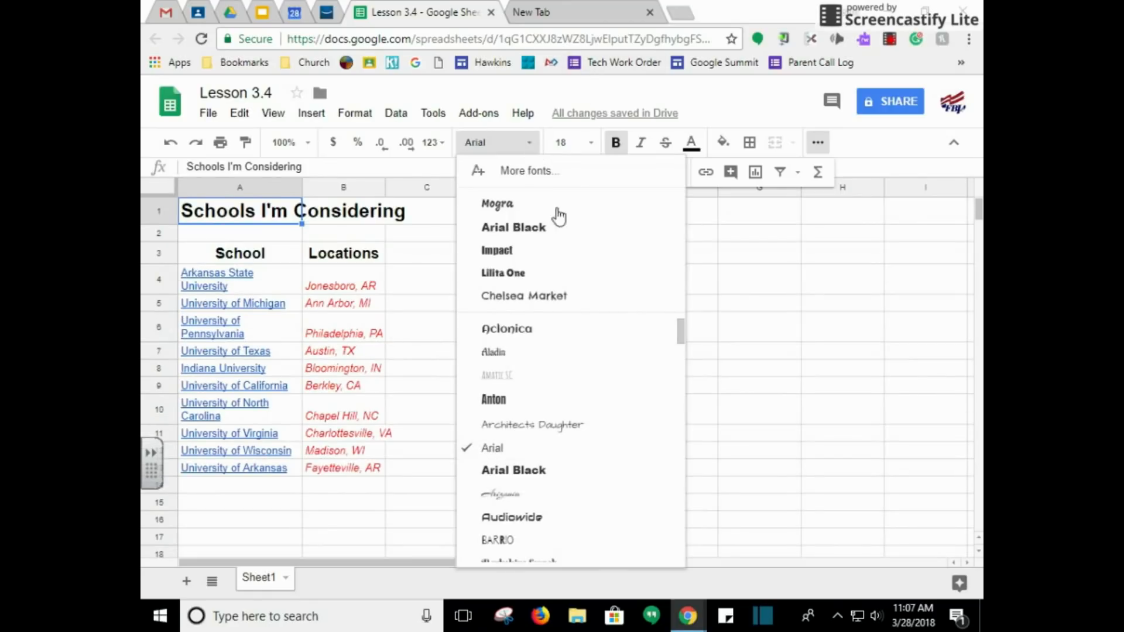
left_click_drag(680, 329, 689, 454)
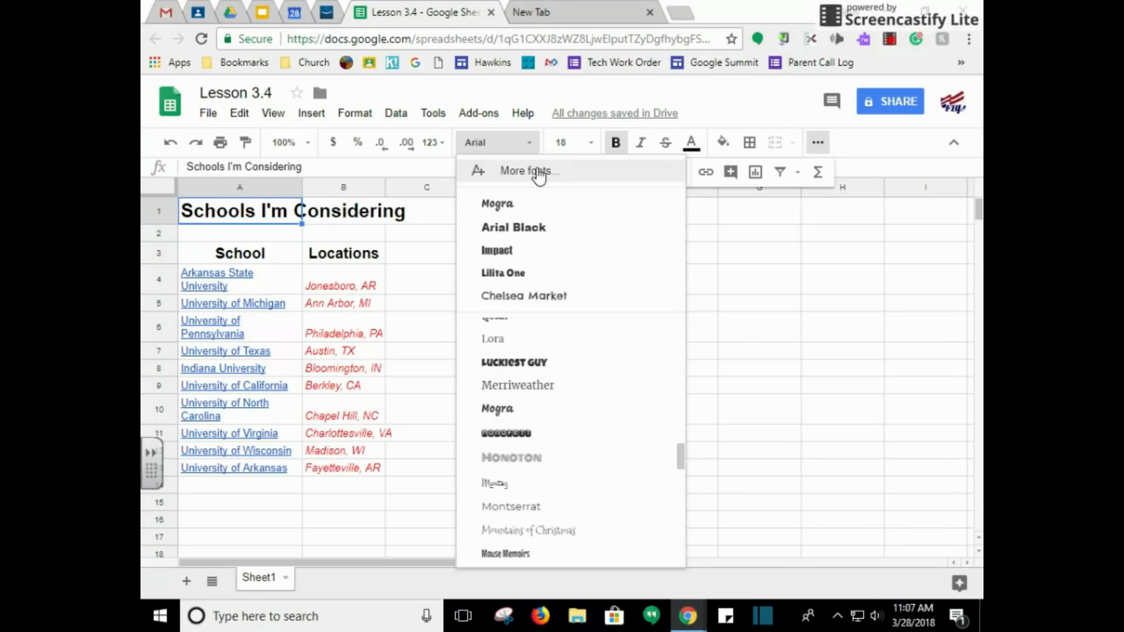
left_click(508, 408)
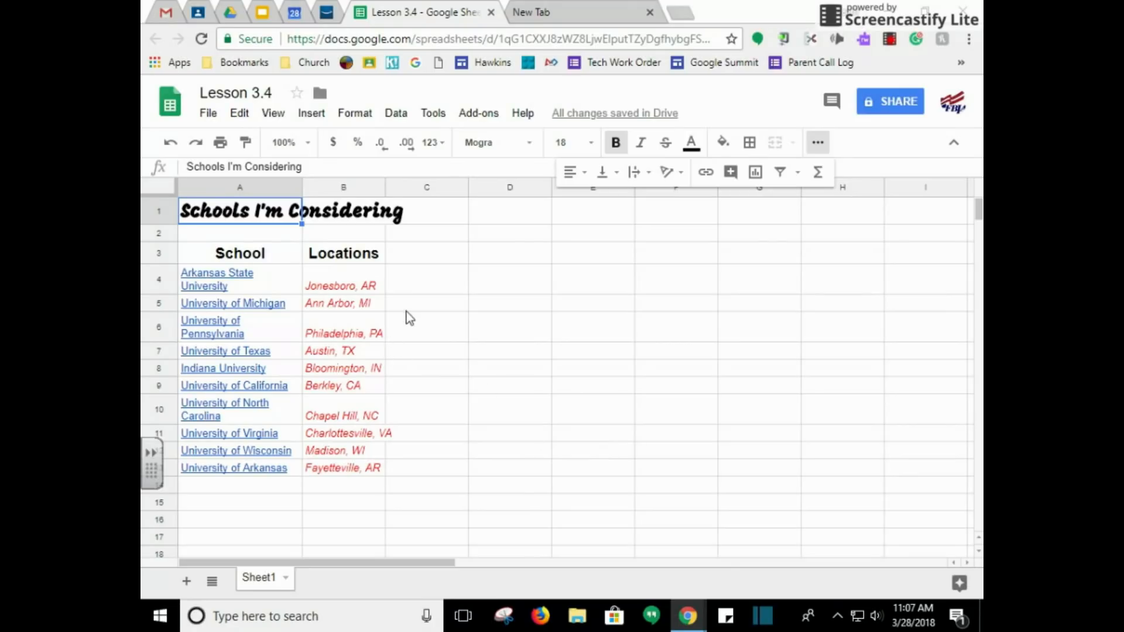
Step: Search Google images for "Arkansas State University" and insert the red STATE logo with the university name beneath it at cell C5
left_click(427, 305)
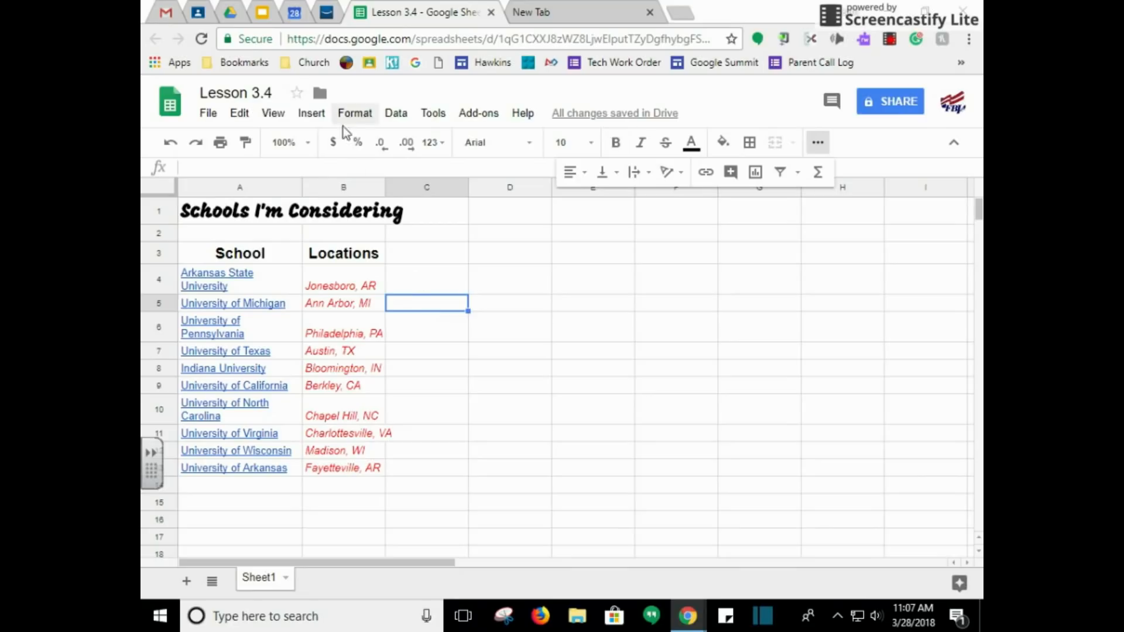
left_click(312, 114)
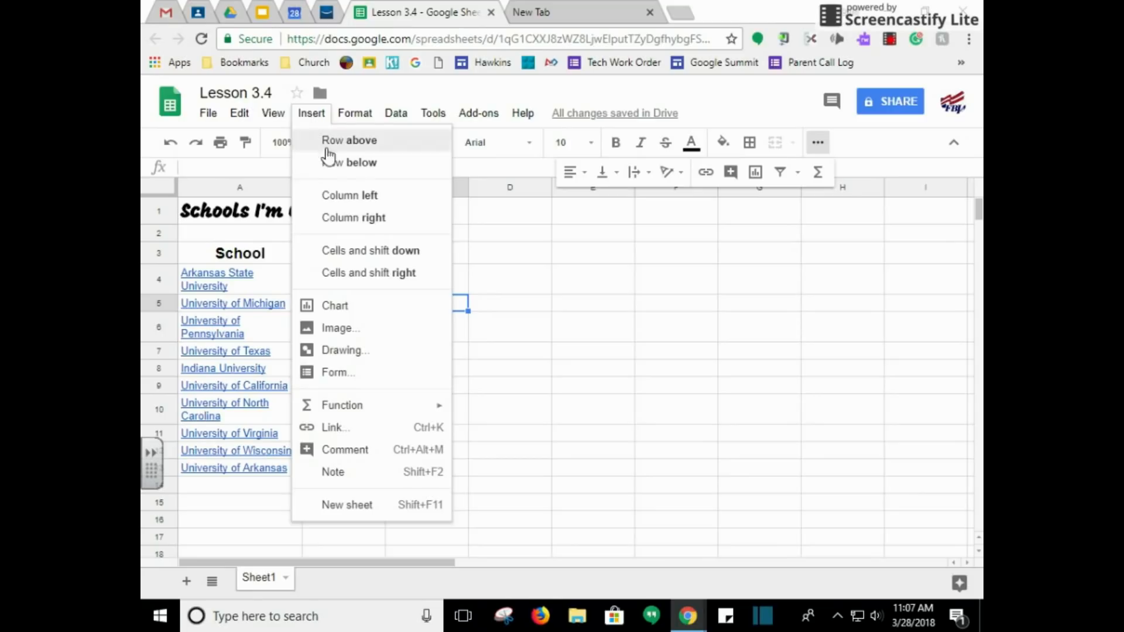
left_click(341, 333)
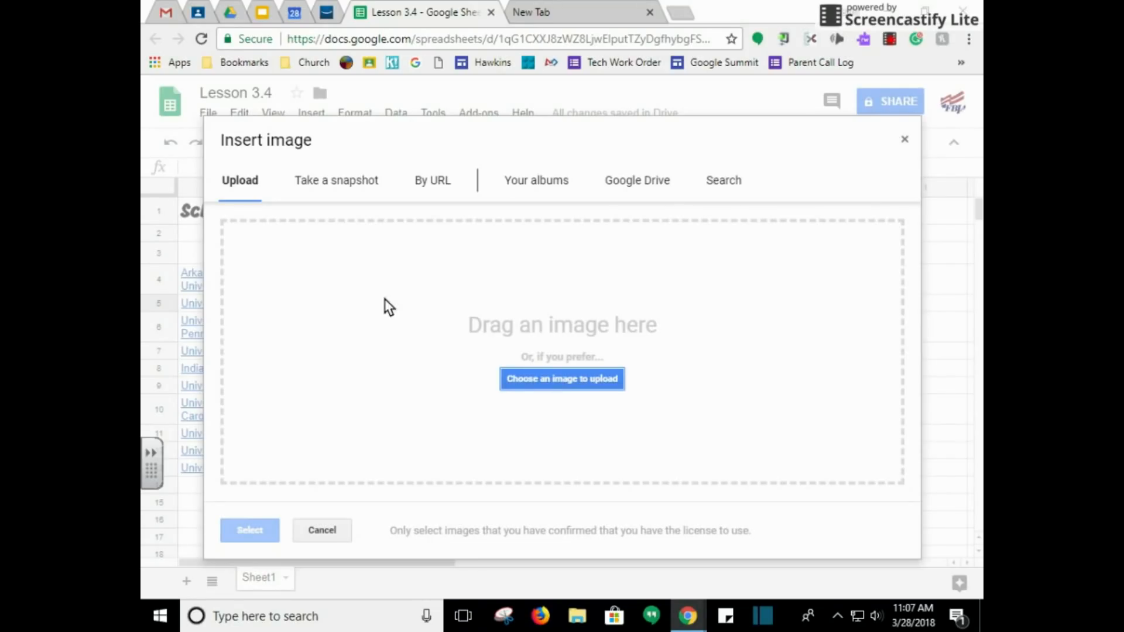
left_click(723, 181)
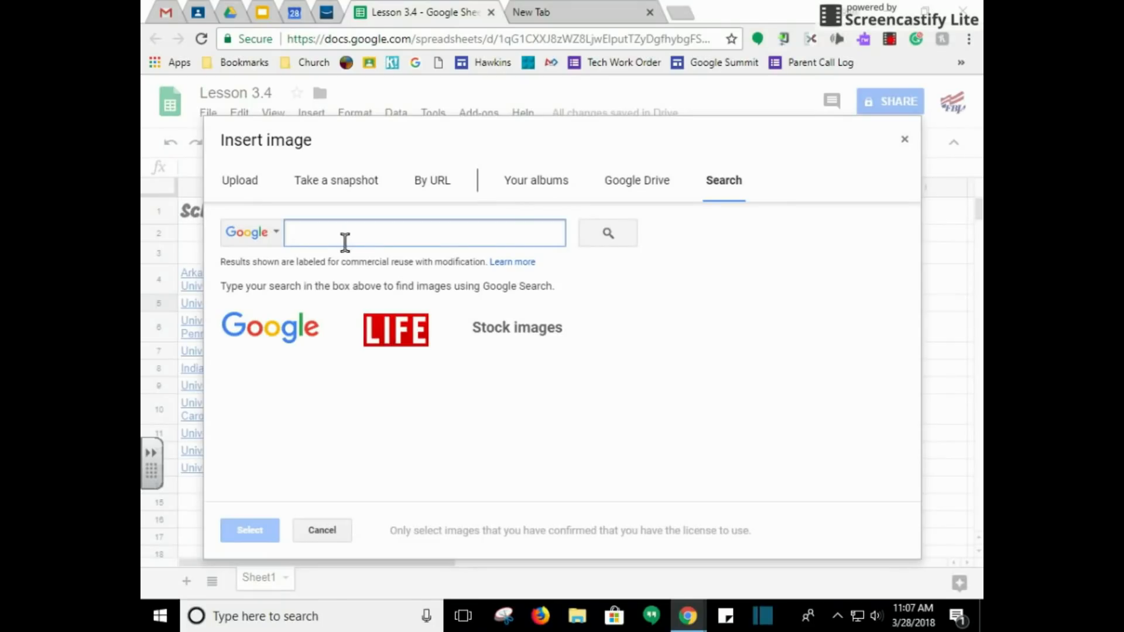
type("Arkansa")
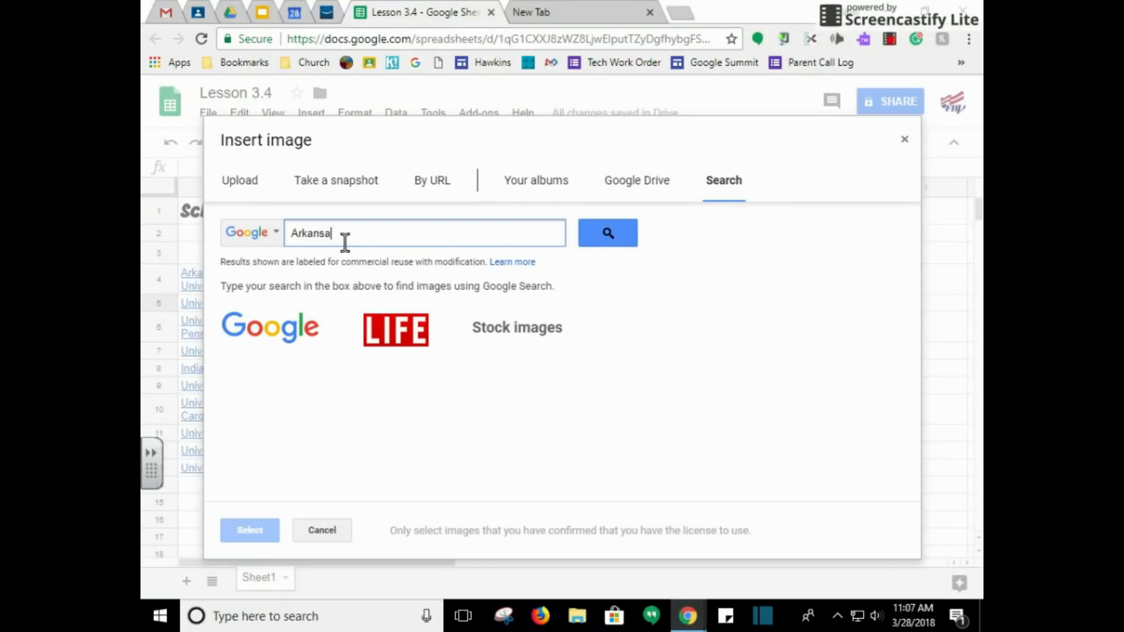
type("s State University")
key("Return")
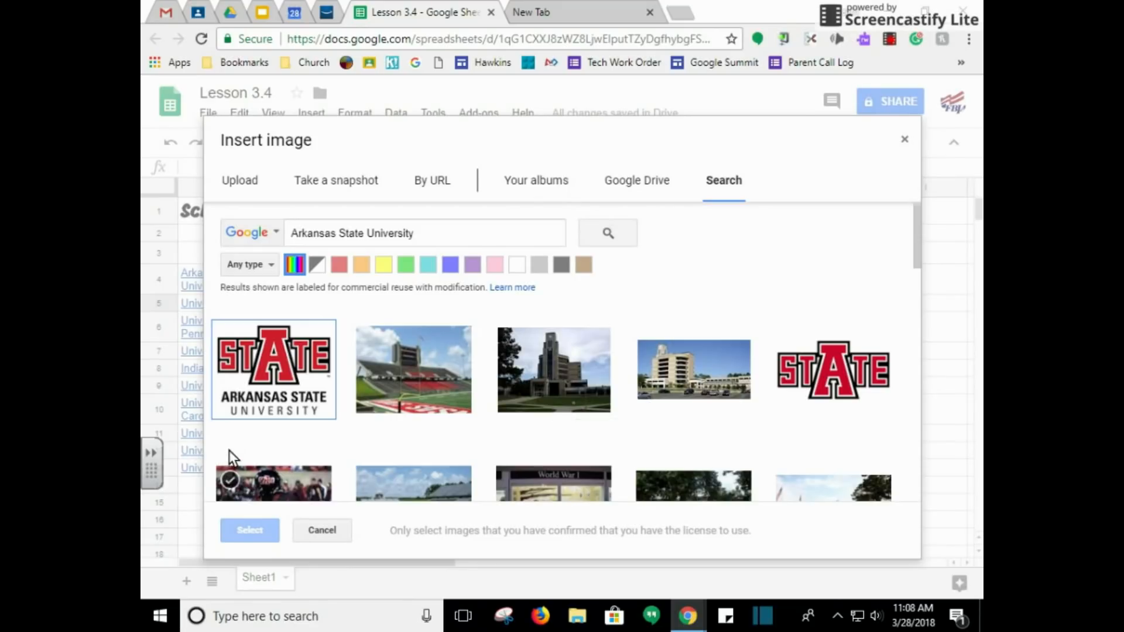
double_click(292, 369)
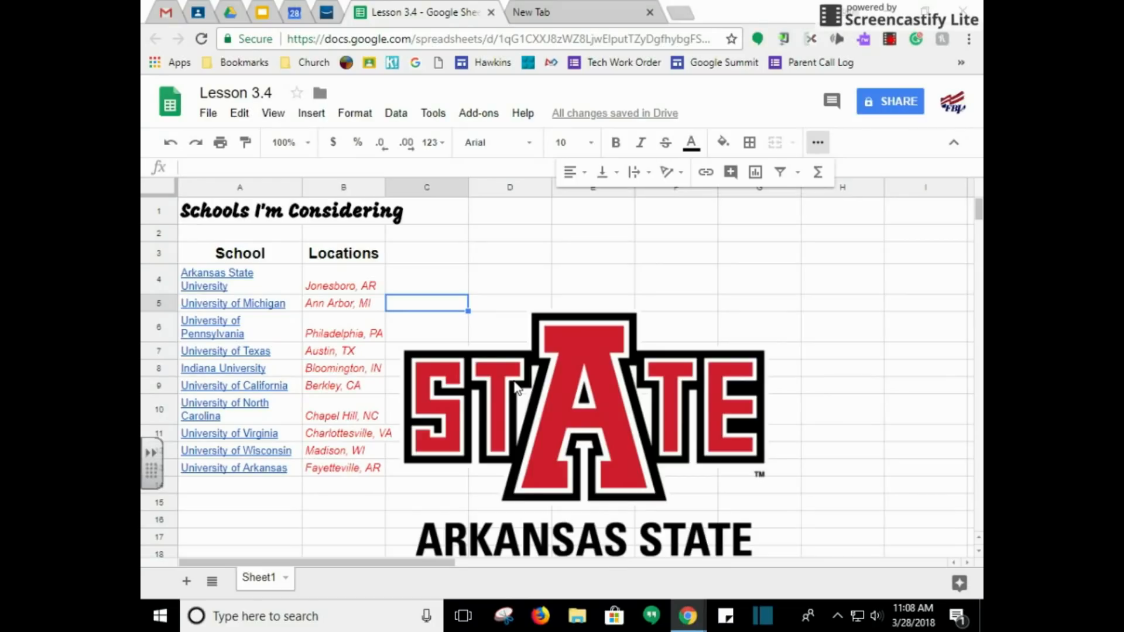
Step: Shrink the Arkansas State University logo to about two columns wide and place it beside the locations, across columns C and D from row 5
left_click(697, 432)
scroll(764, 416, "down", 2)
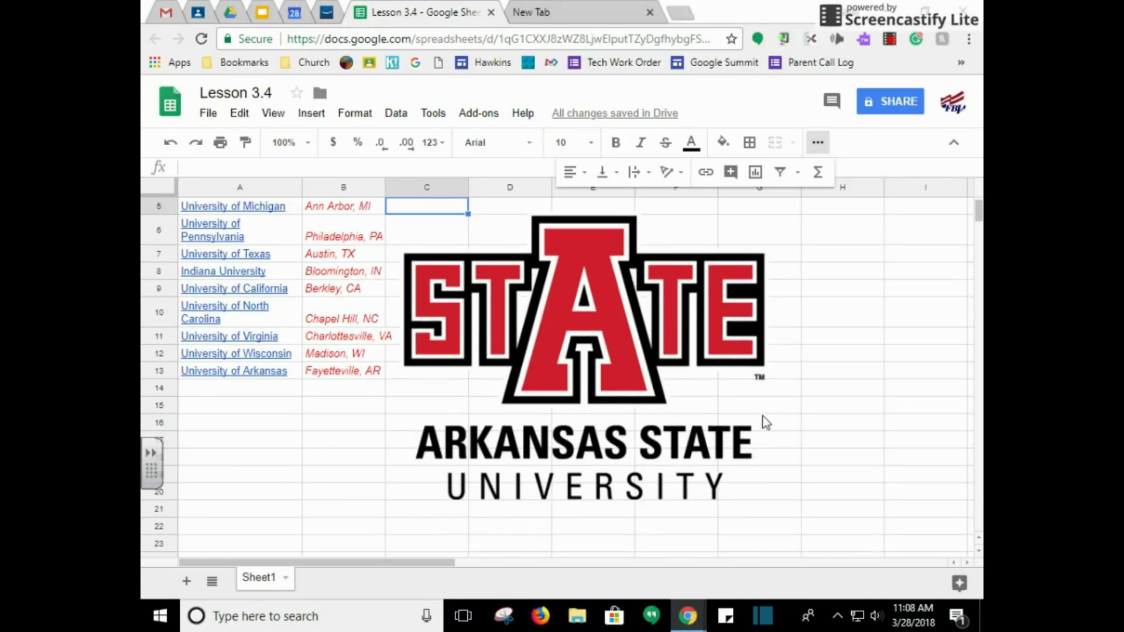
left_click(682, 485)
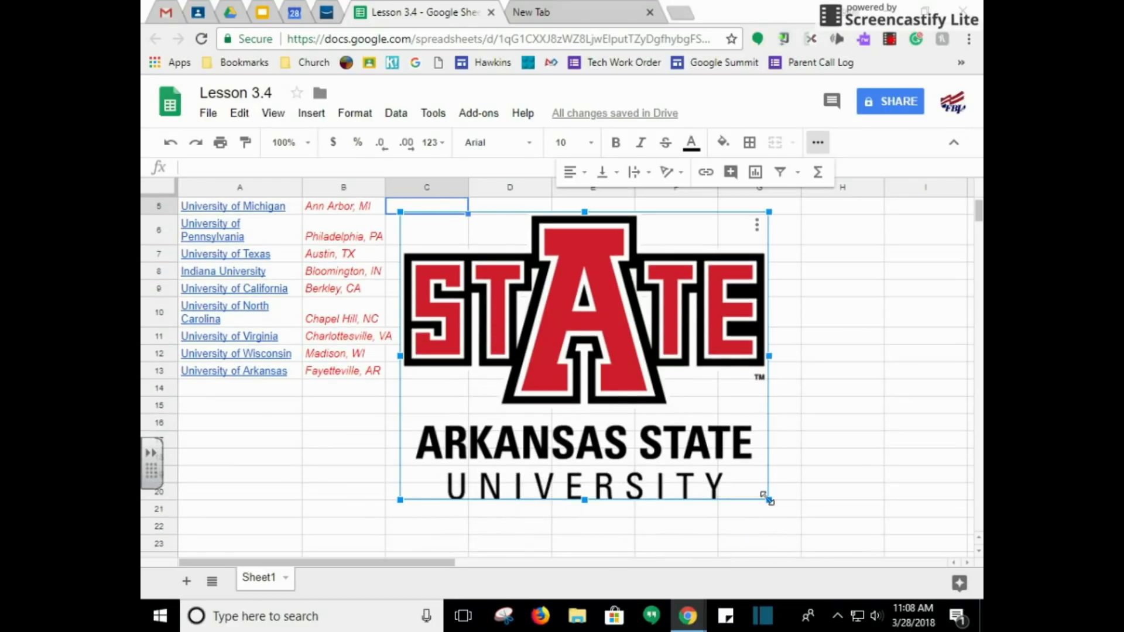
left_click_drag(760, 499, 645, 404)
left_click_drag(534, 364, 453, 300)
scroll(498, 321, "up", 2)
left_click(479, 296)
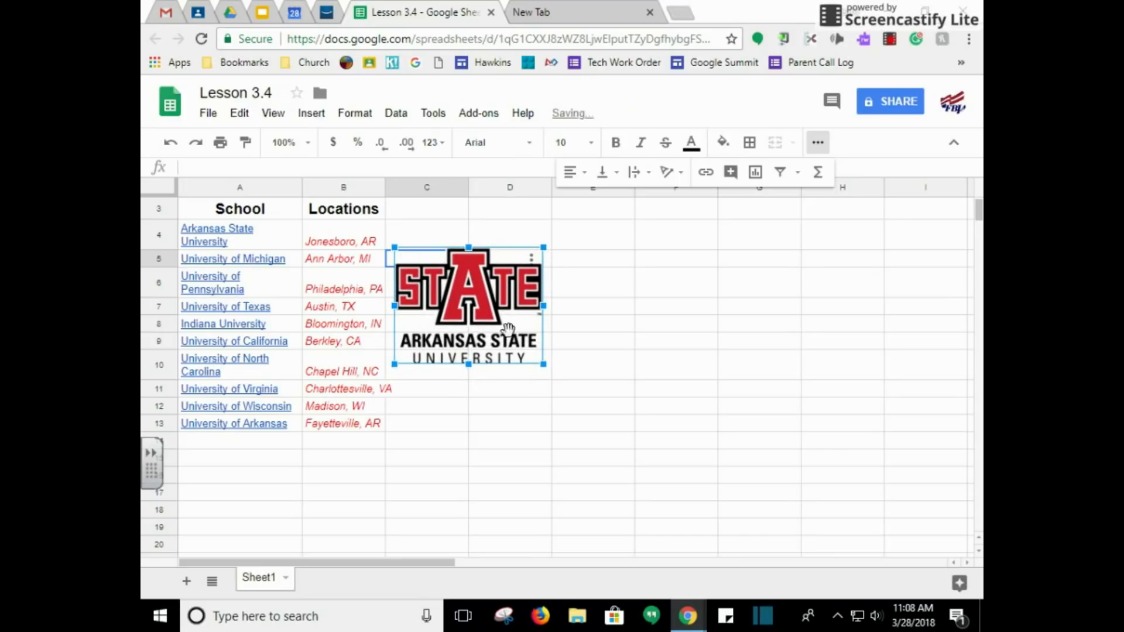
left_click(577, 502)
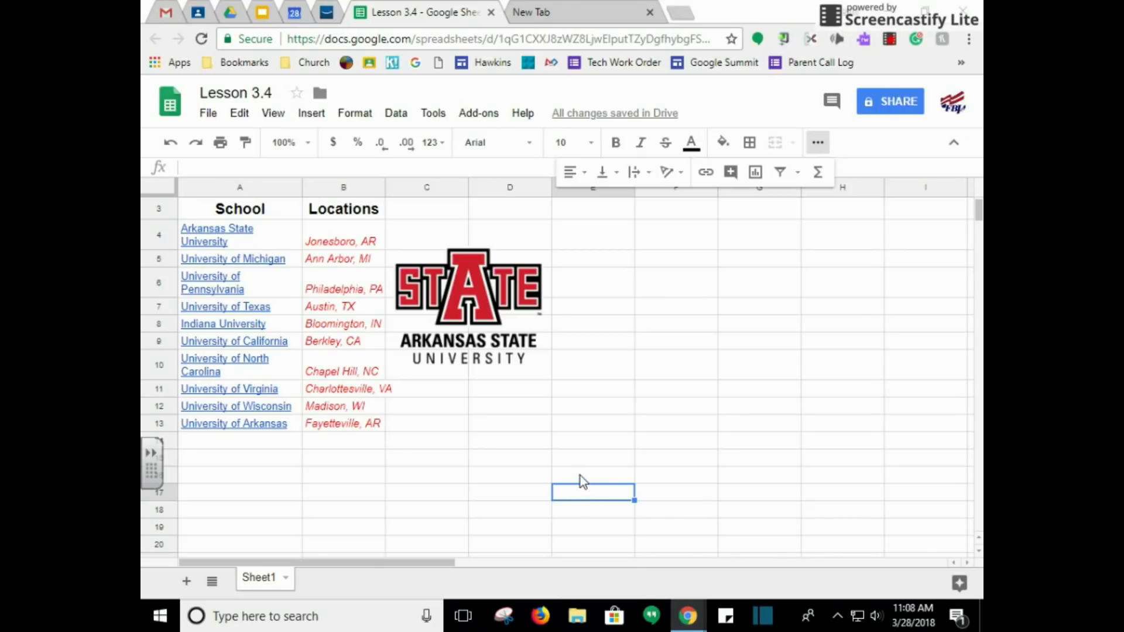
scroll(283, 454, "up", 1)
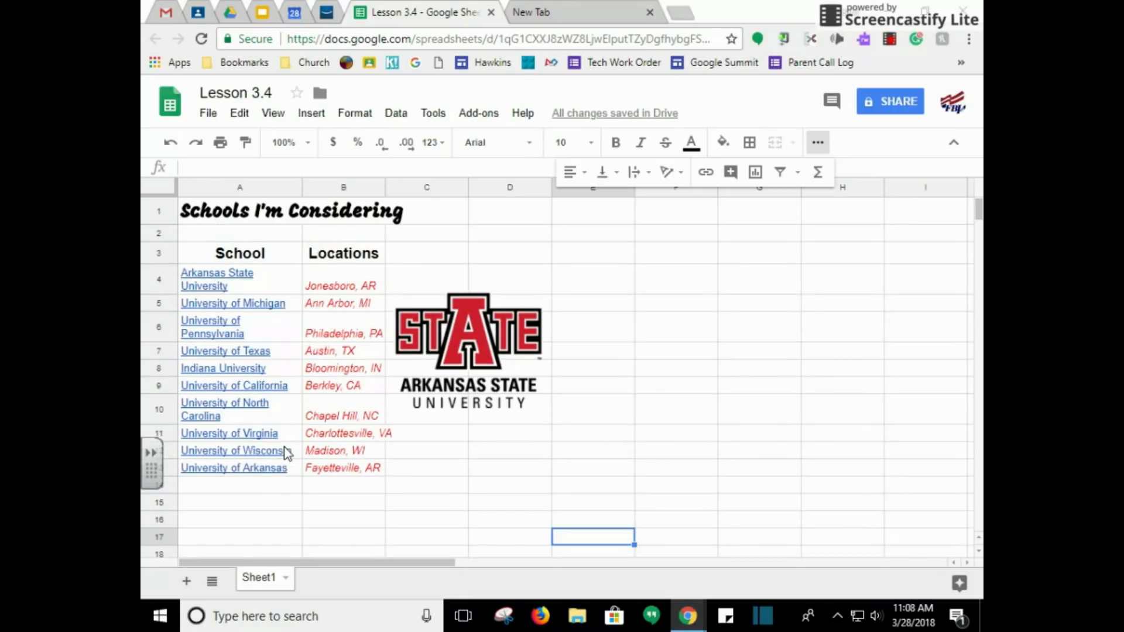
scroll(527, 380, "down", 1)
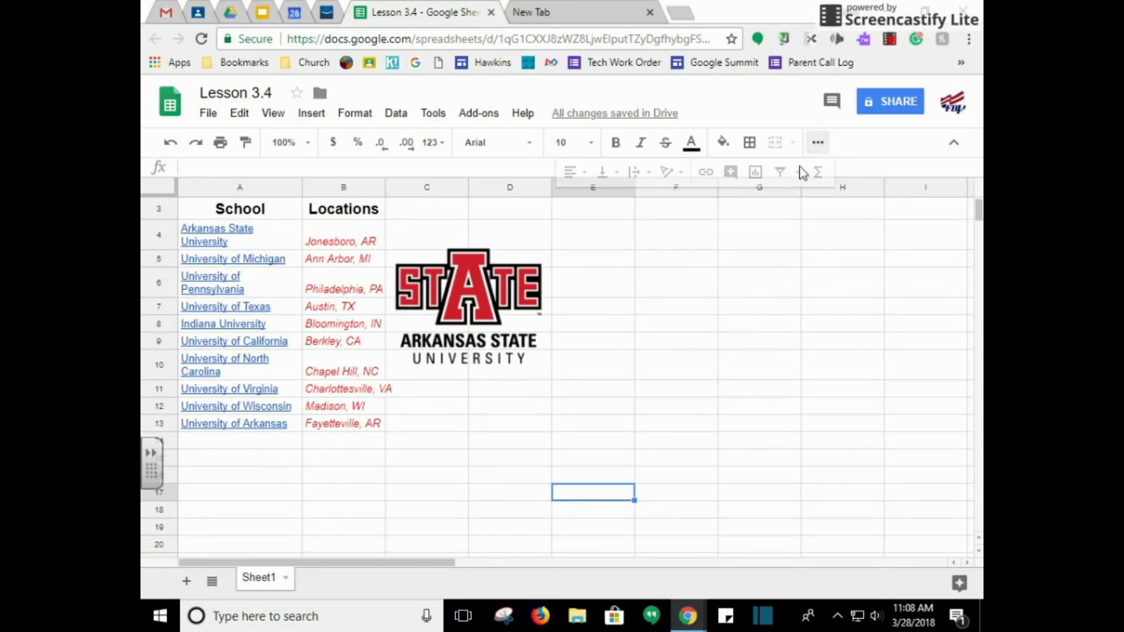
scroll(422, 378, "up", 1)
left_click(199, 522)
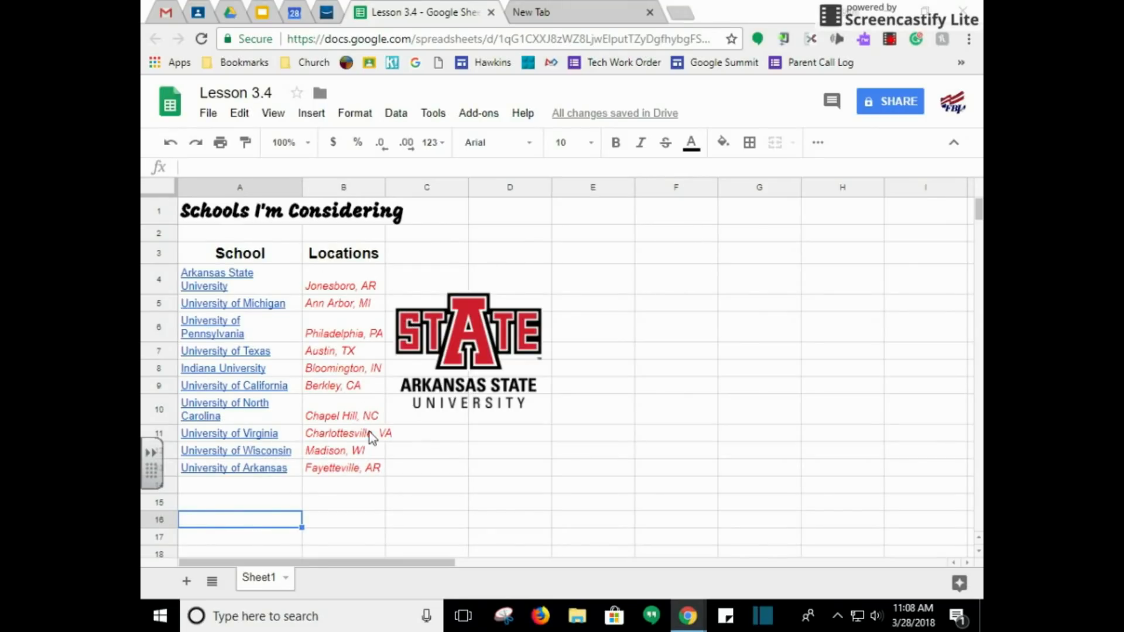
mouse_move(272, 451)
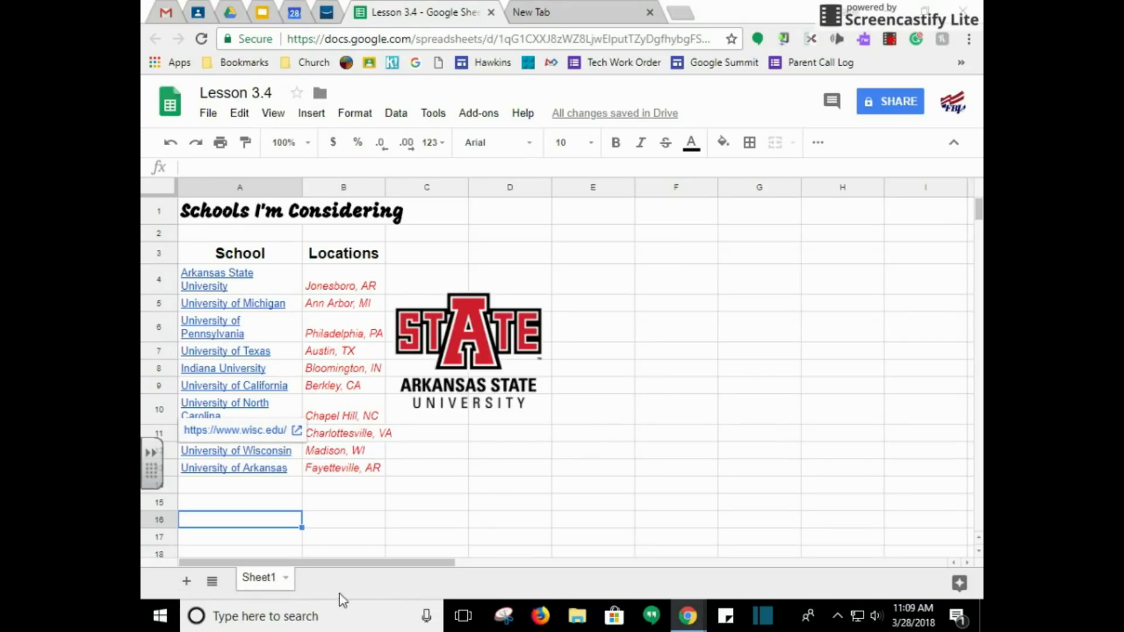
left_click(400, 525)
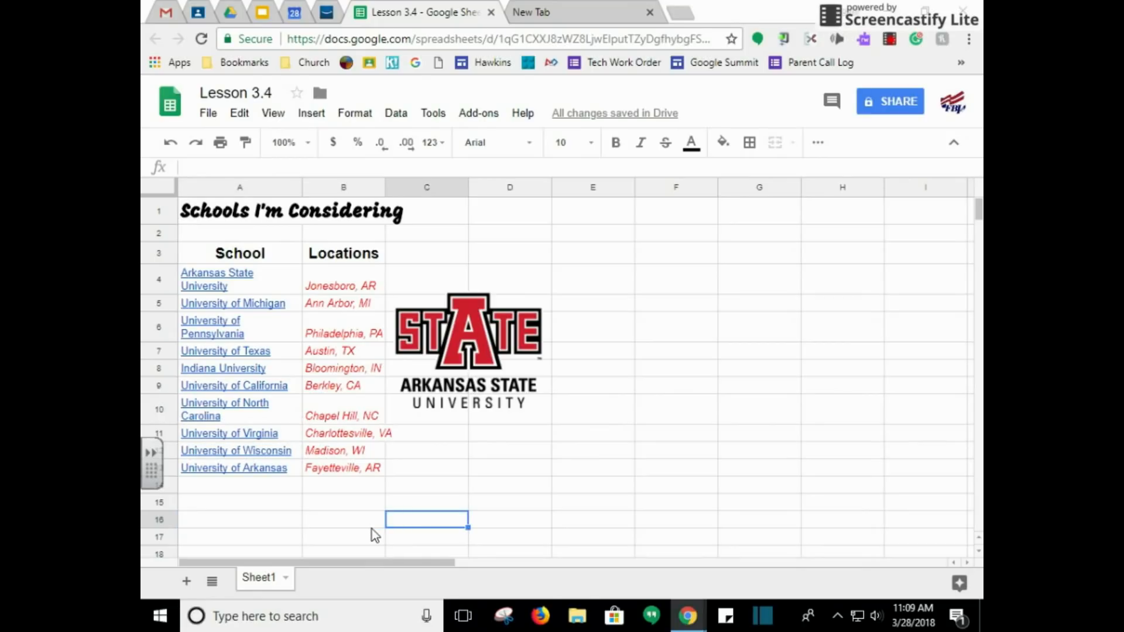